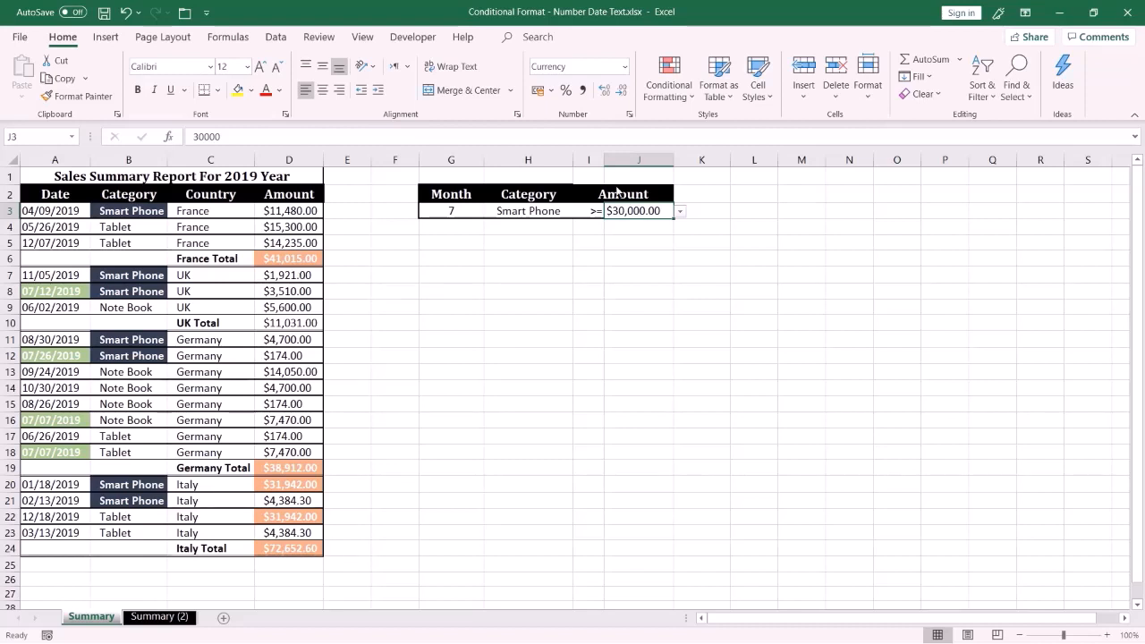
# Set the Amount threshold in J3 of the Summary sheet to 15000
pyautogui.click(679, 212)
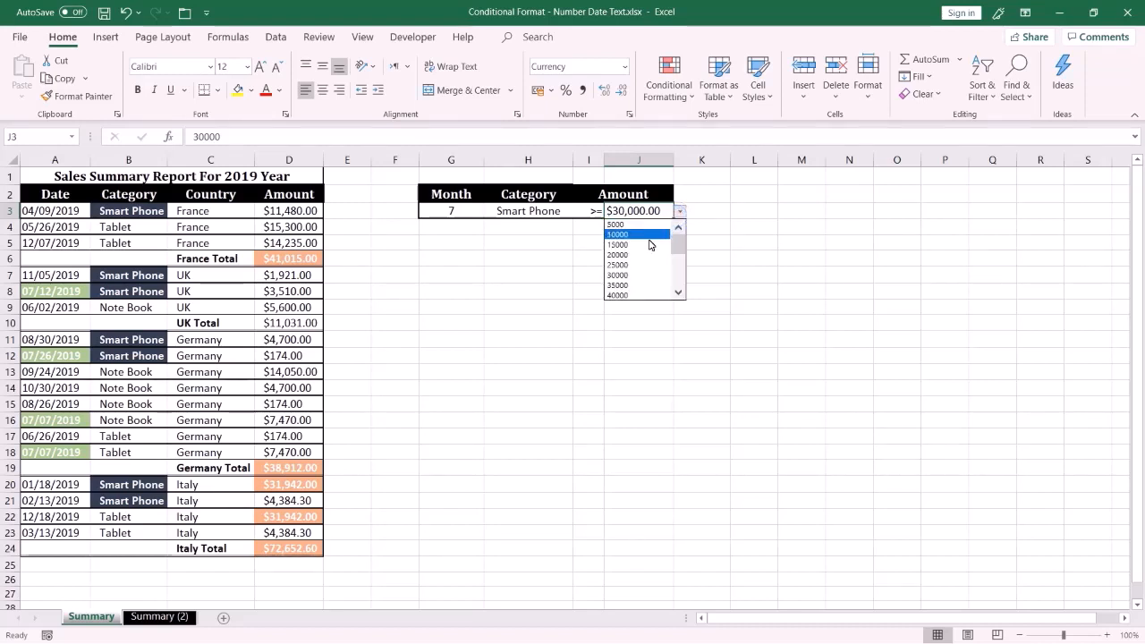
pyautogui.click(644, 245)
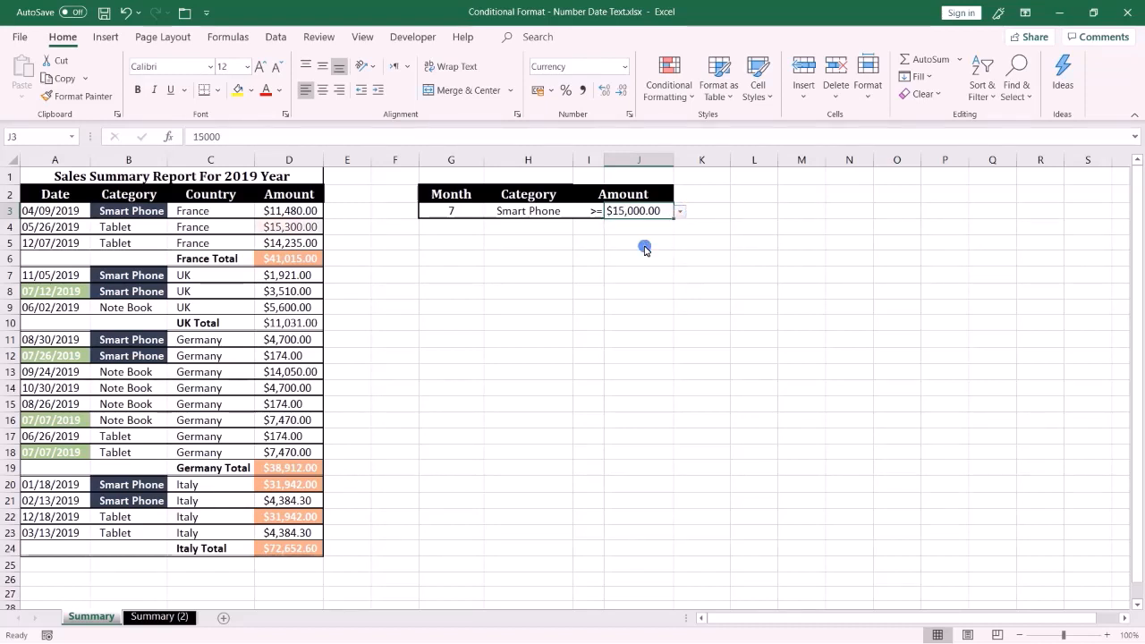
# Go to the Summary (2) sheet and check the first date in A2 and the available month choices in G2
pyautogui.click(178, 619)
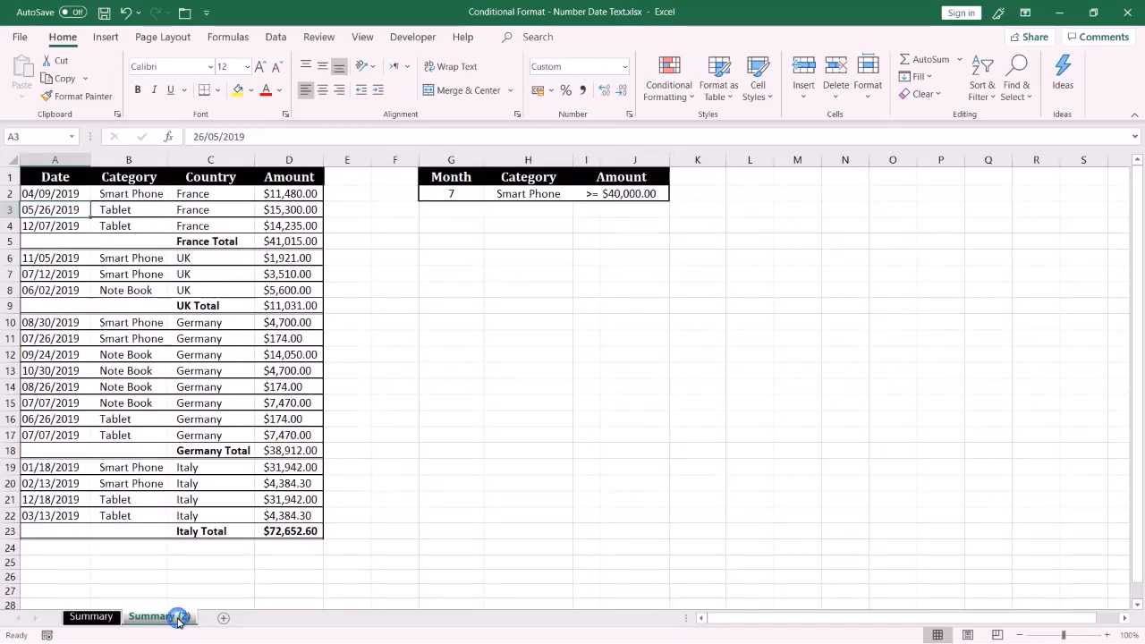
pyautogui.click(69, 197)
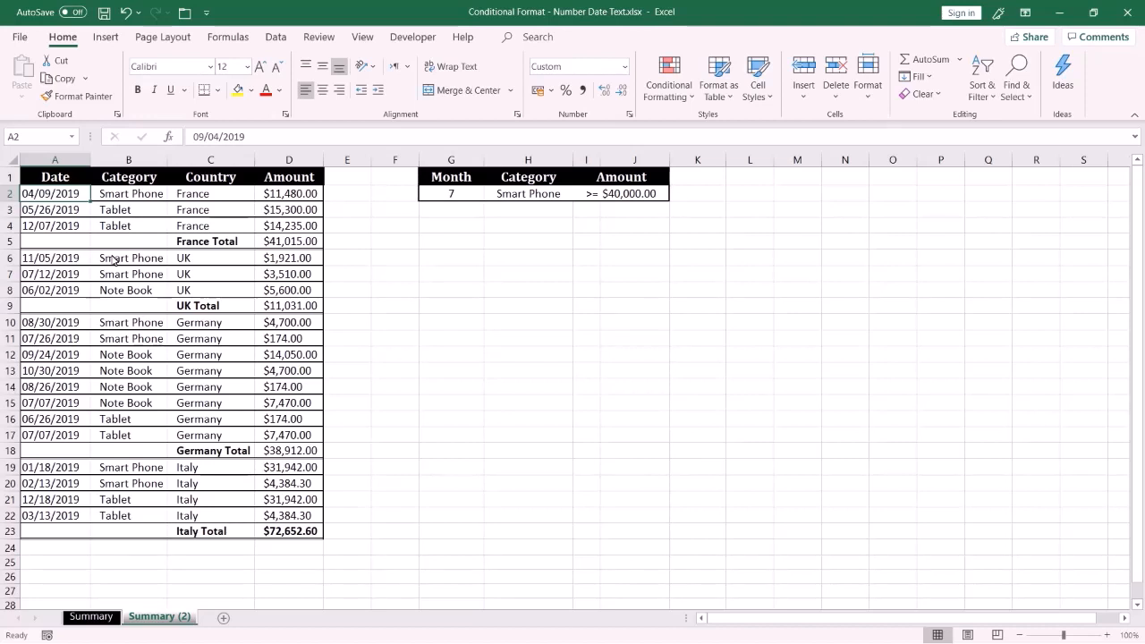
pyautogui.click(455, 193)
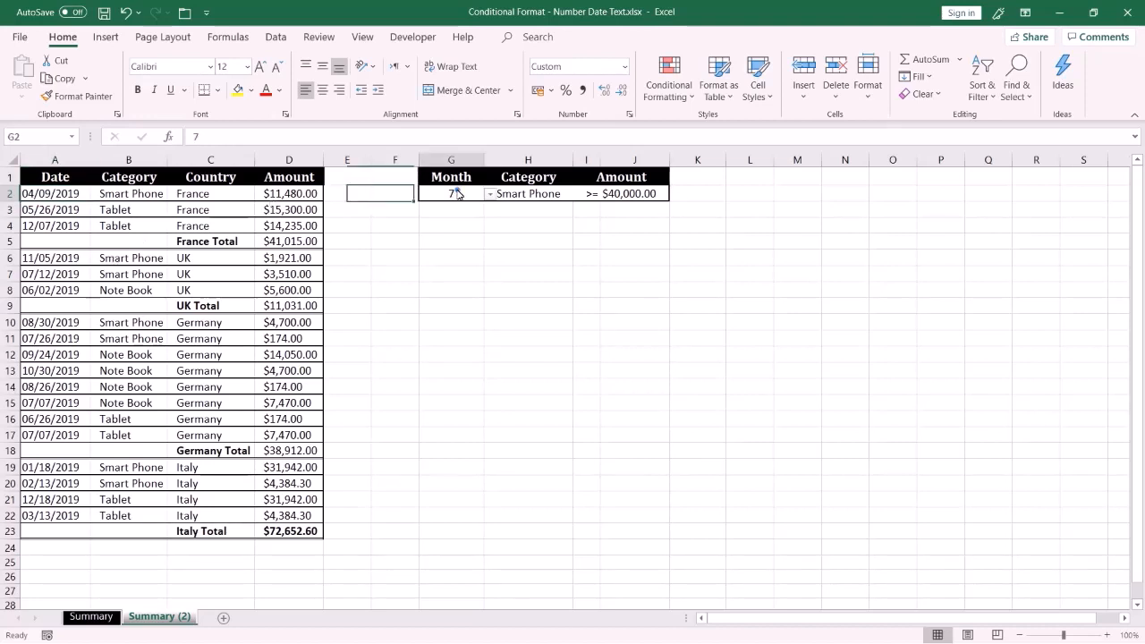
pyautogui.click(490, 194)
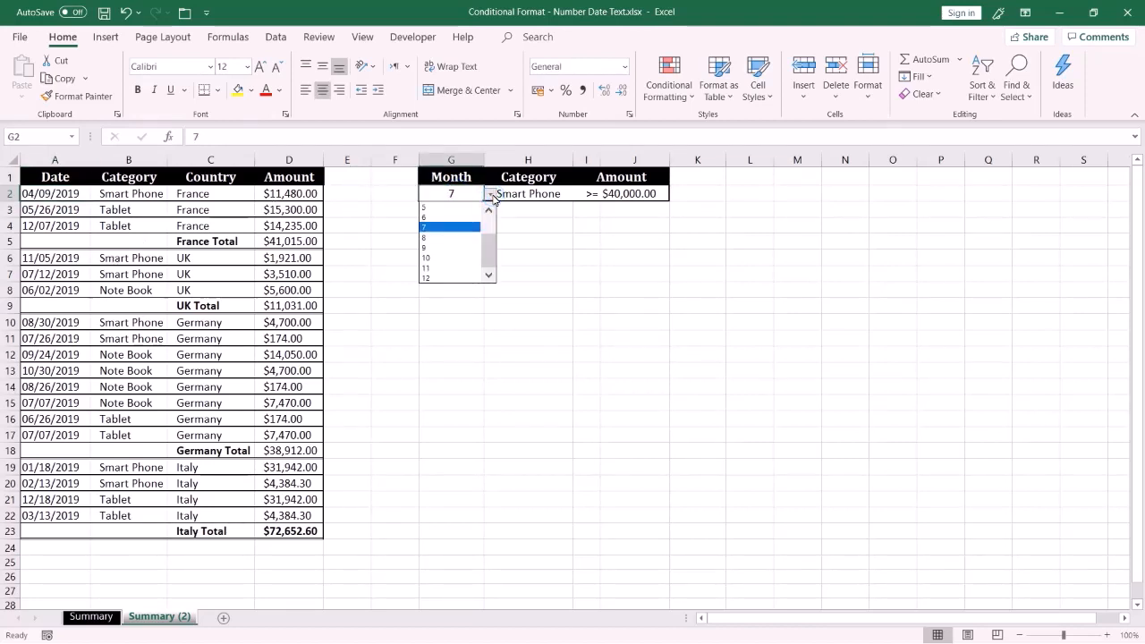
pyautogui.click(491, 195)
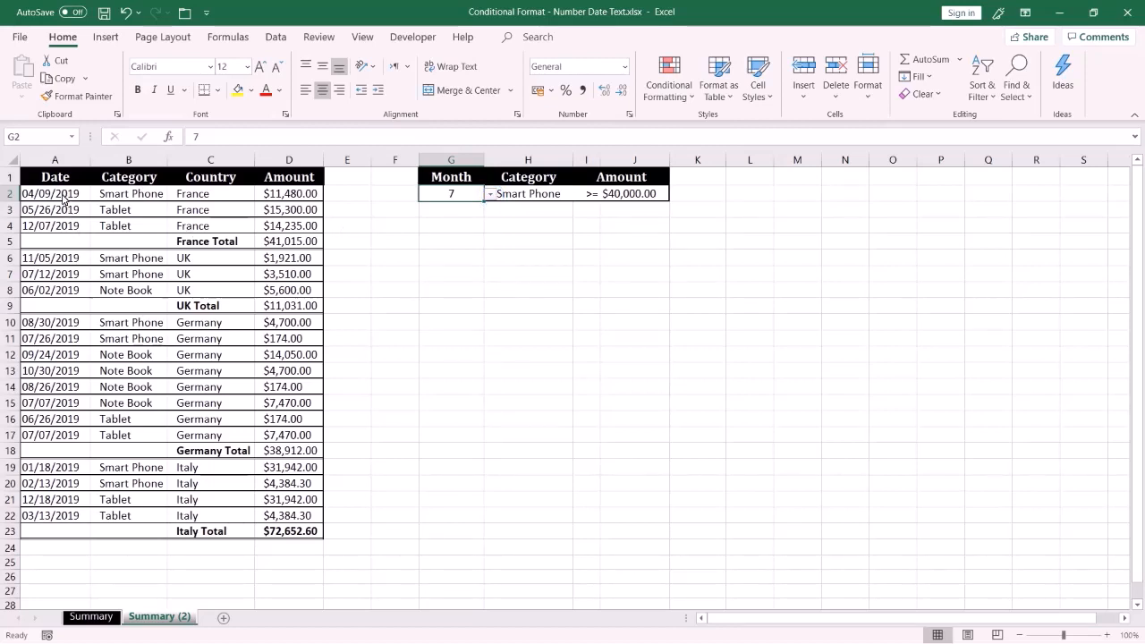
# Start a new conditional formatting rule for the dates in A2:A22 that uses a formula to determine which cells to format
pyautogui.moveTo(62, 198); pyautogui.dragTo(62, 519)
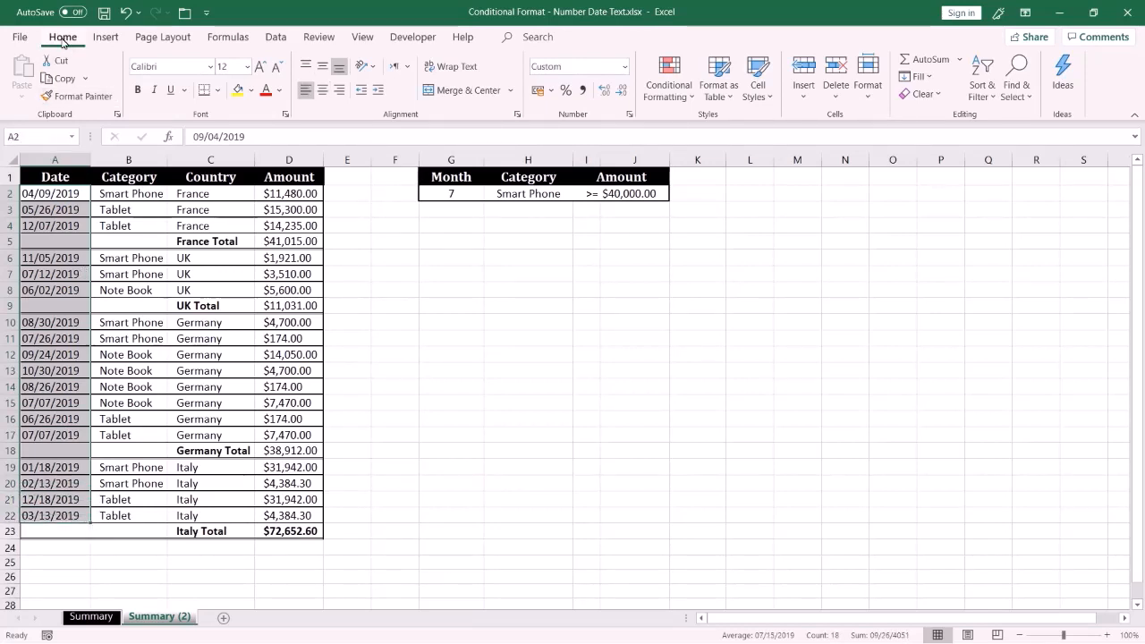
pyautogui.click(668, 90)
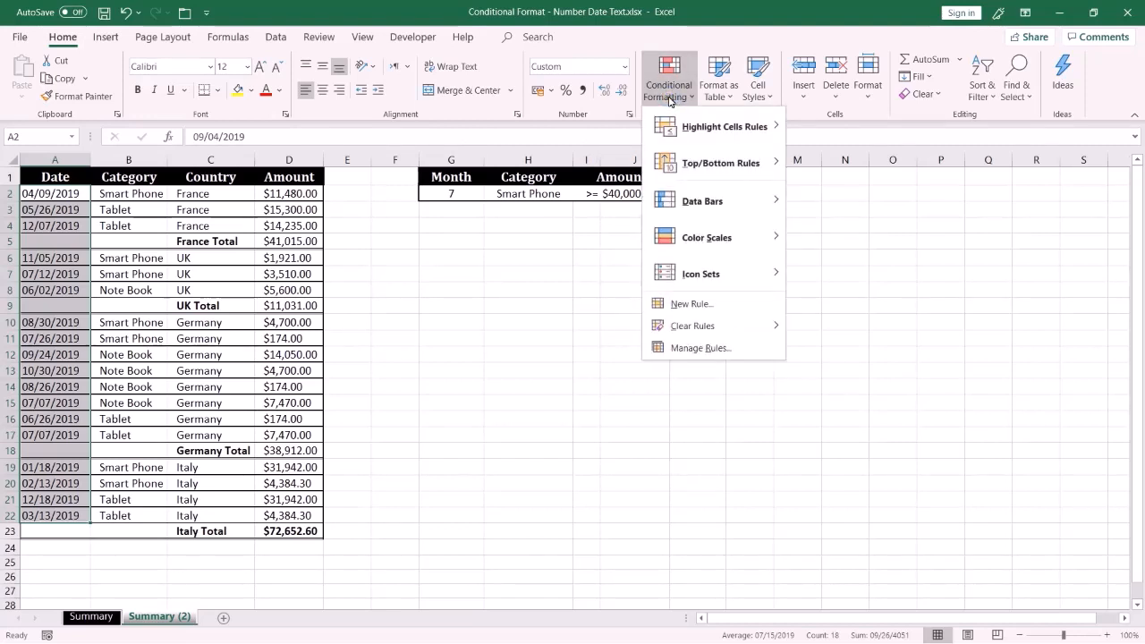
pyautogui.click(689, 307)
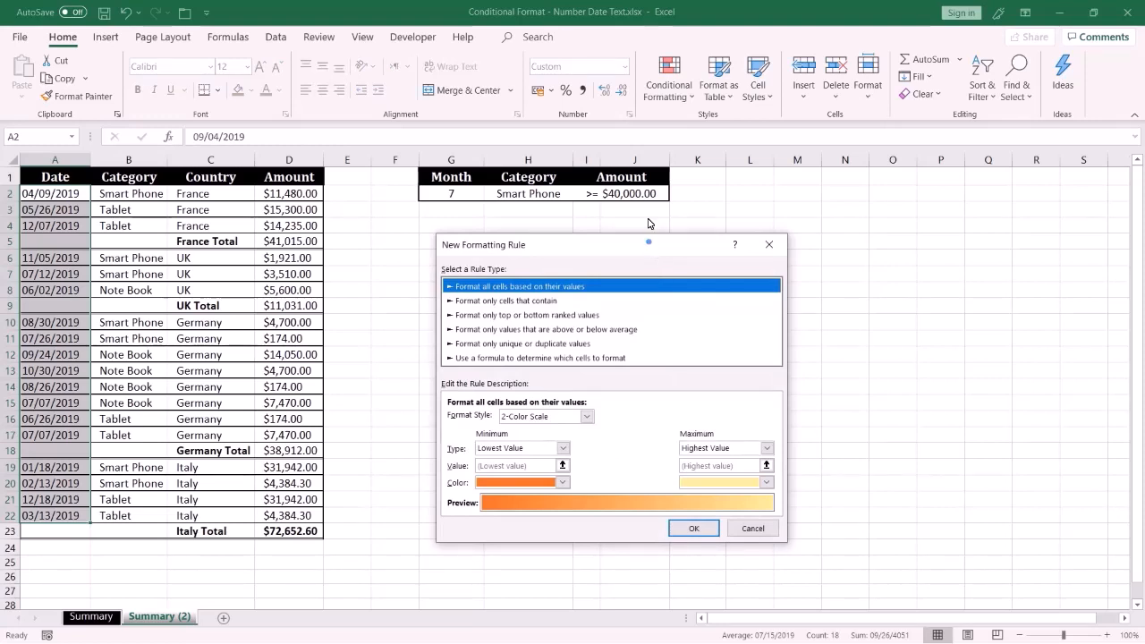
pyautogui.moveTo(648, 244); pyautogui.dragTo(649, 134)
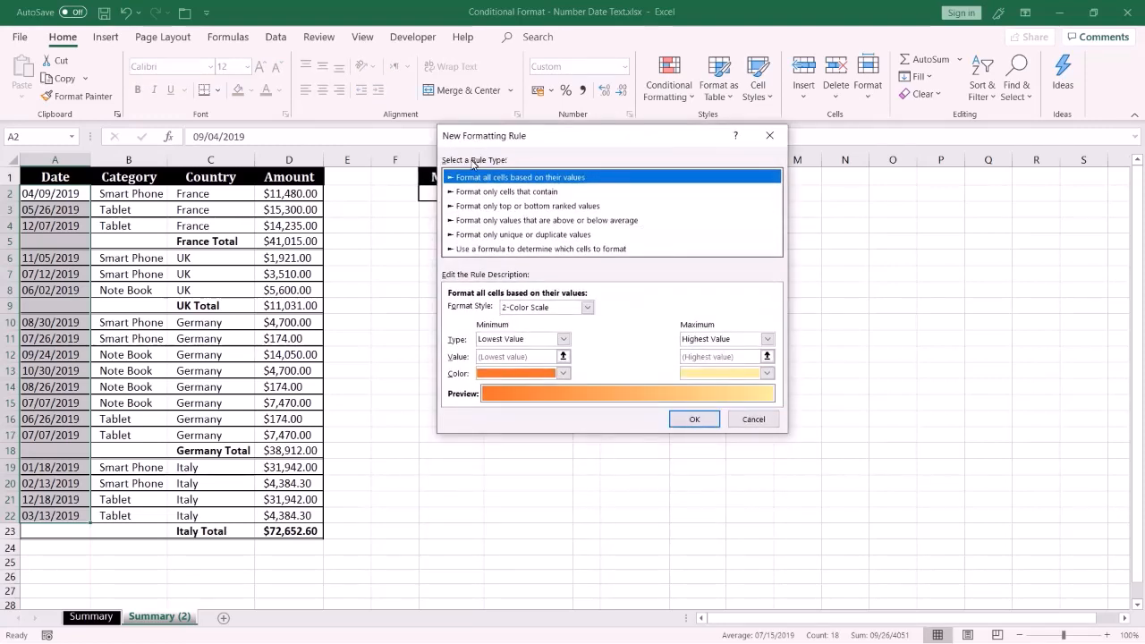
pyautogui.click(522, 249)
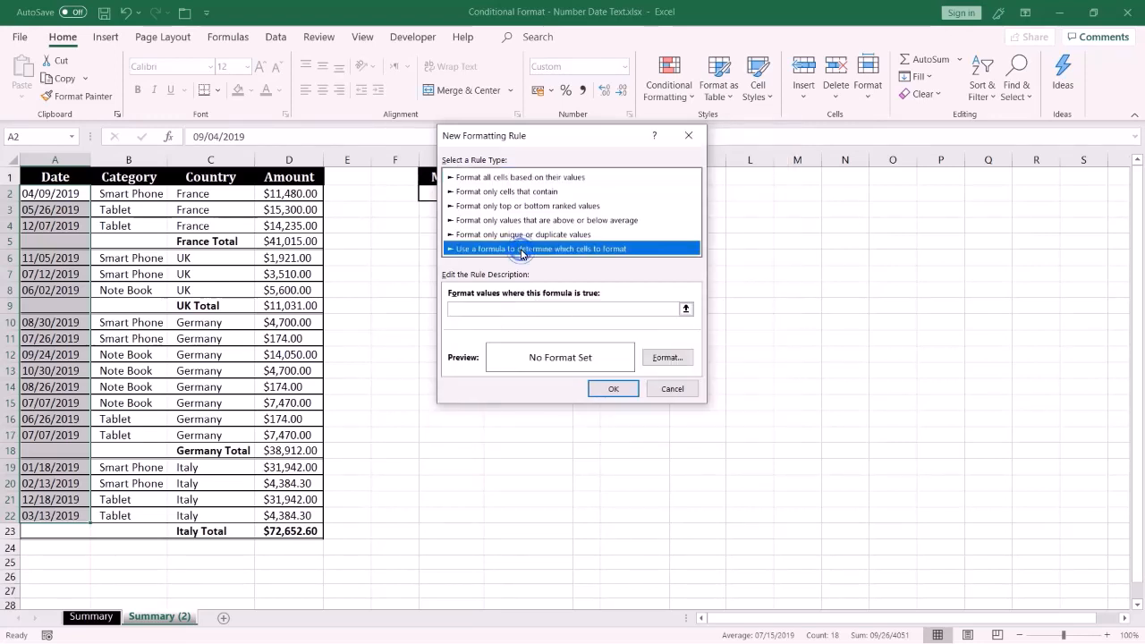
# Enter =MONTH(A2)=$G$2 as the rule's formula, referencing the month criterion cell
pyautogui.click(470, 311)
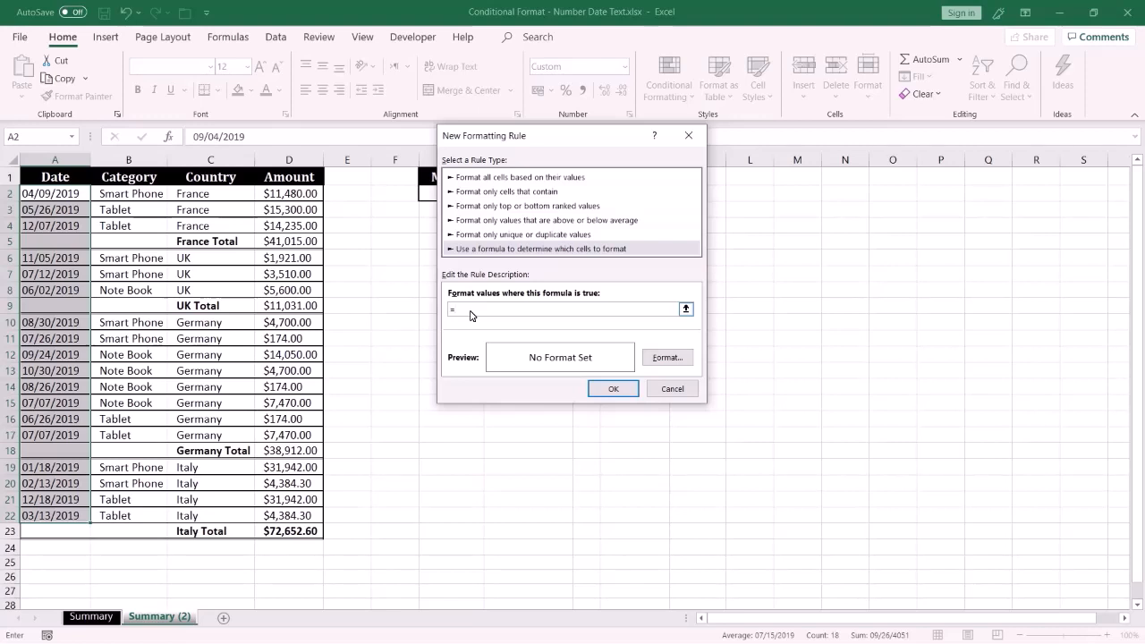
pyautogui.write('ONTH(')
pyautogui.click(496, 311)
pyautogui.write('A2)=')
pyautogui.moveTo(541, 140); pyautogui.dragTo(543, 244)
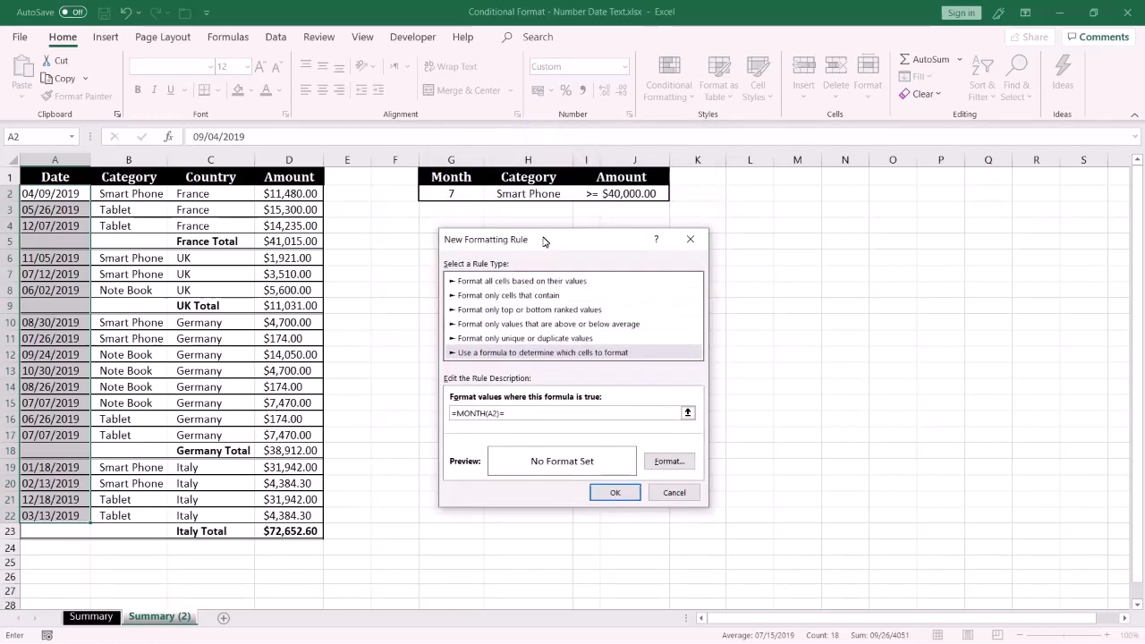
pyautogui.click(458, 197)
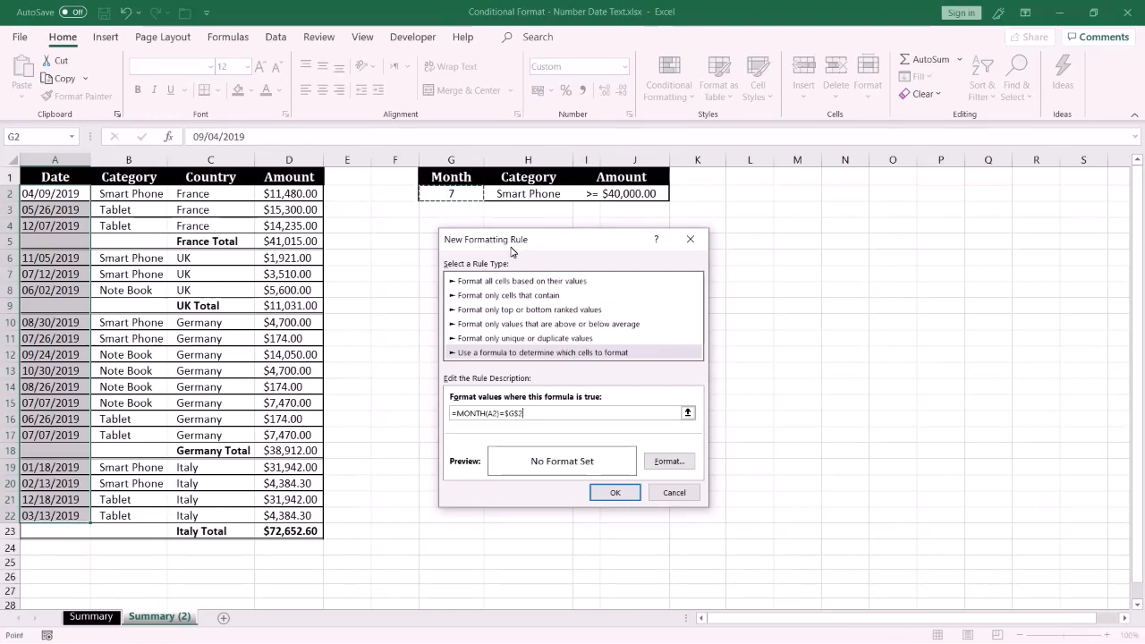
pyautogui.moveTo(512, 250); pyautogui.dragTo(509, 173)
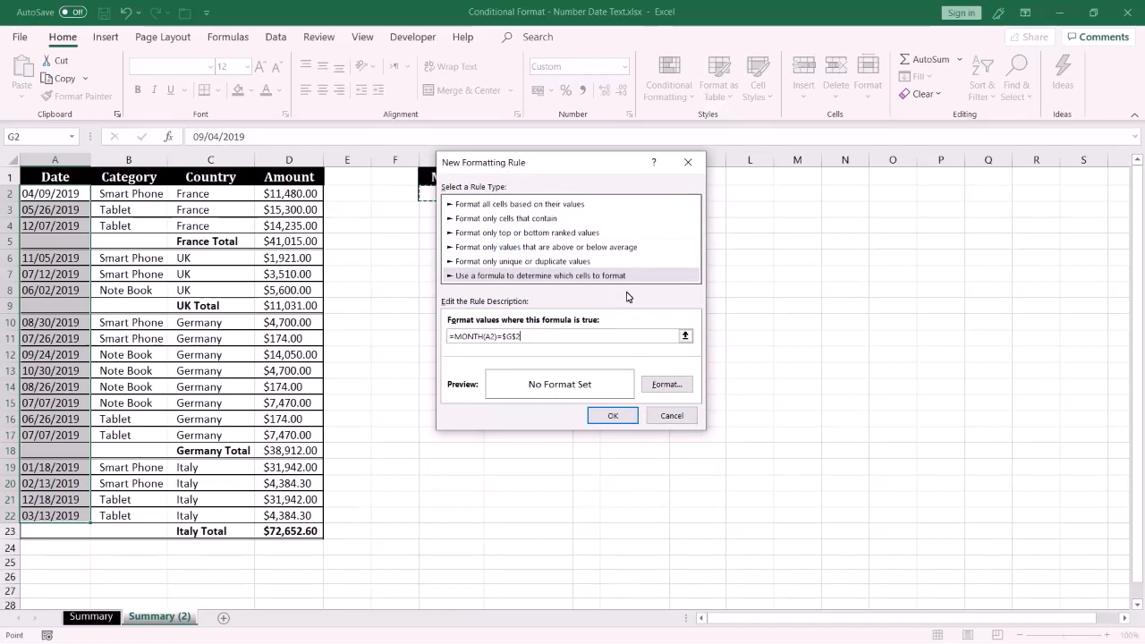
# Give the rule's matching dates a light green fill with bold white text and apply the rule
pyautogui.click(666, 383)
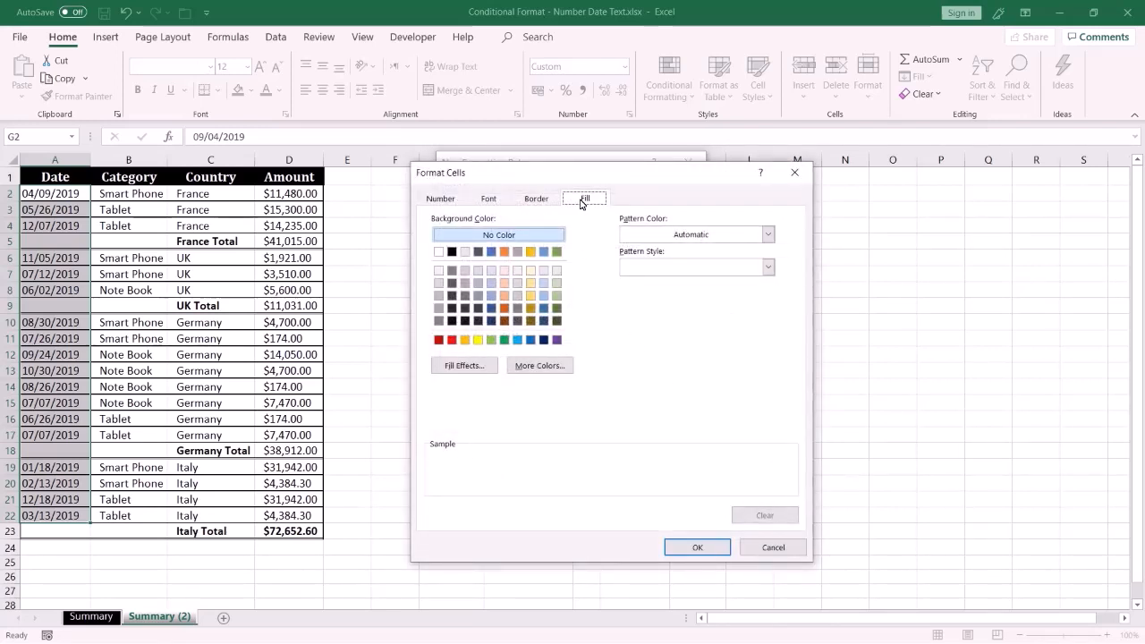
pyautogui.click(557, 296)
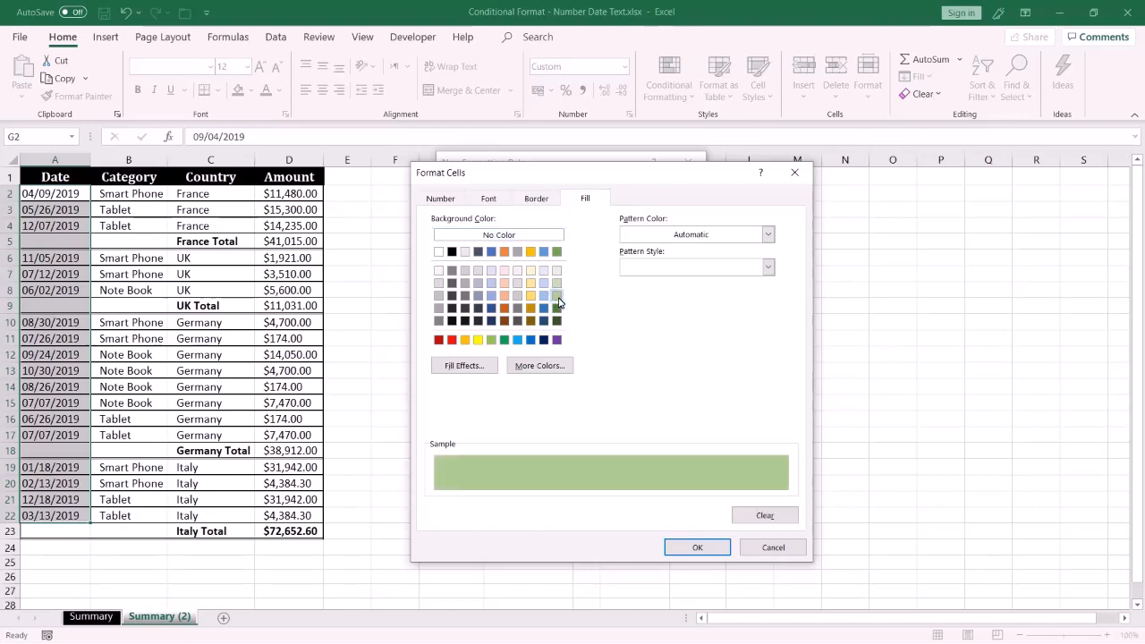
pyautogui.click(490, 200)
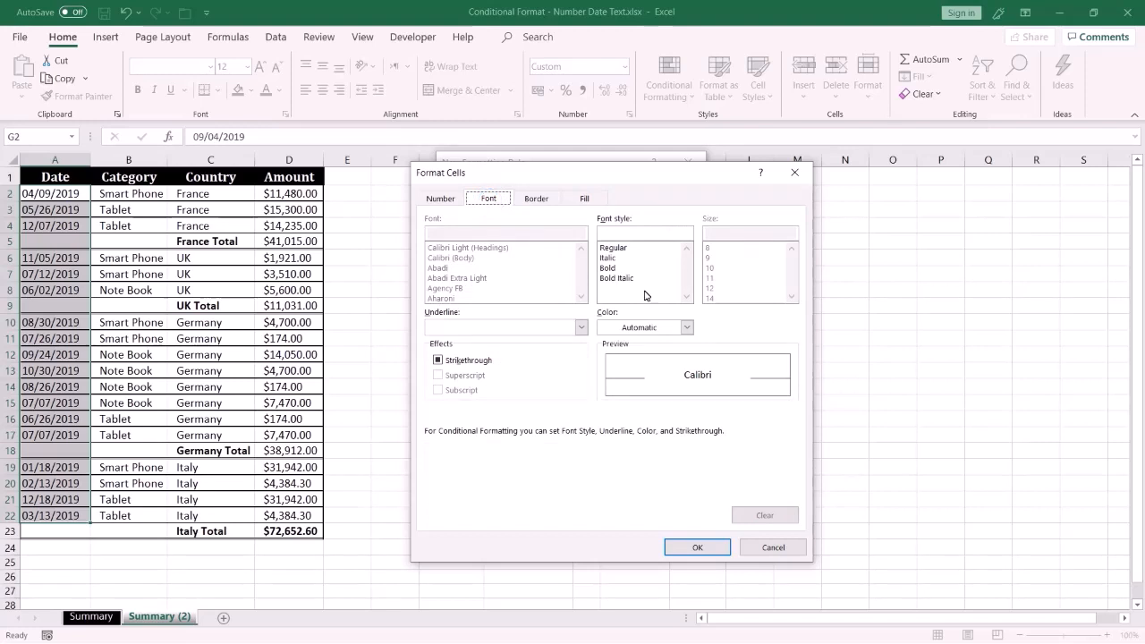
pyautogui.click(608, 269)
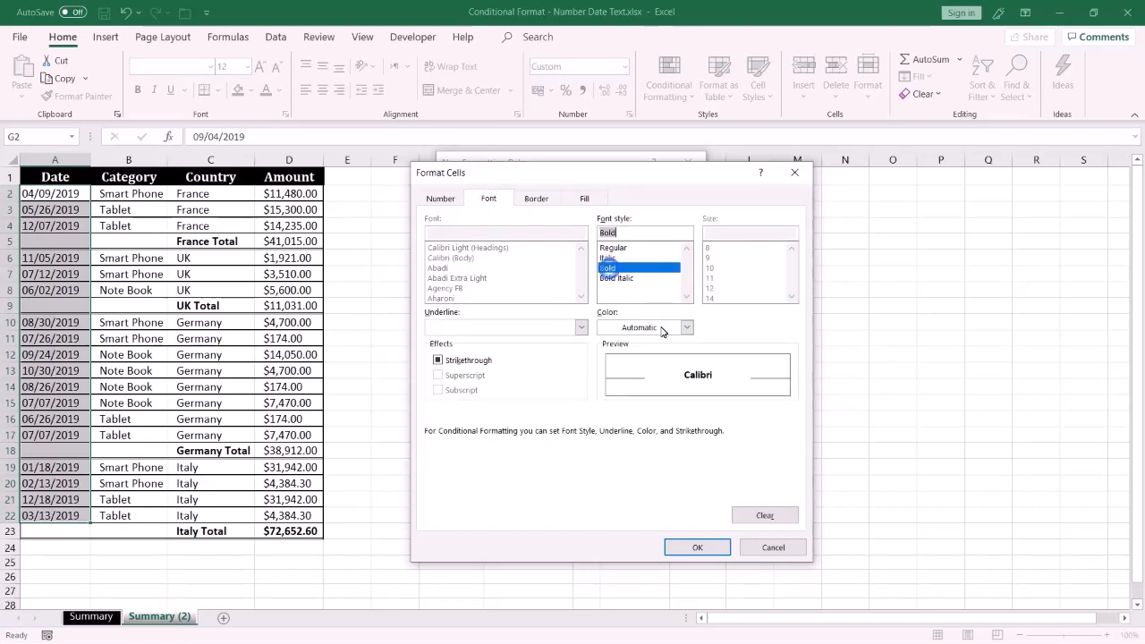
pyautogui.click(686, 328)
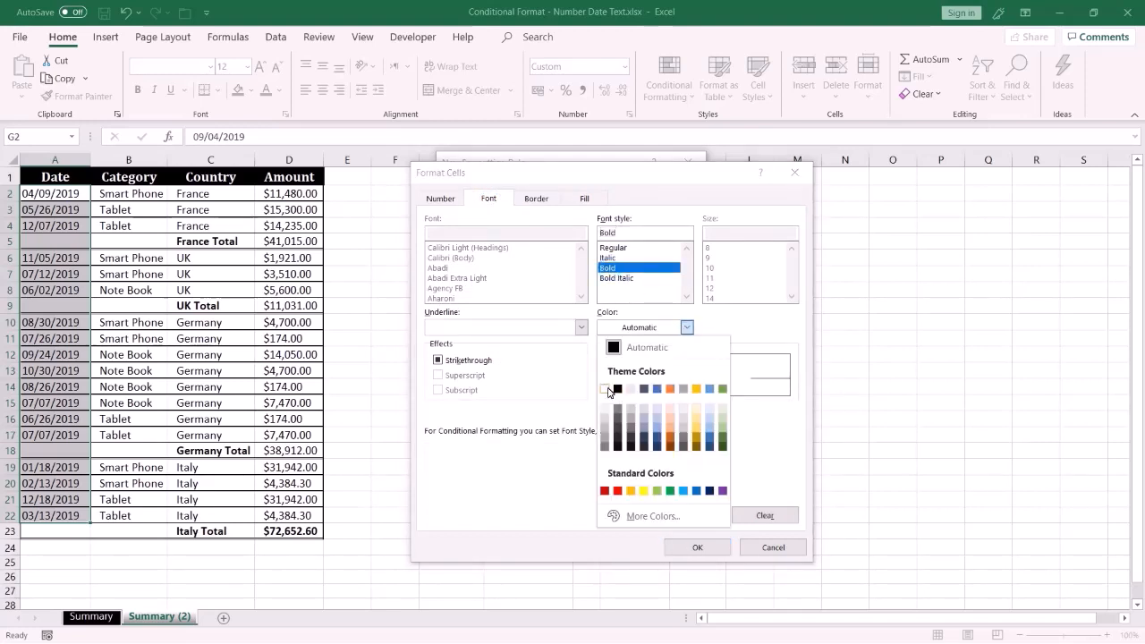
pyautogui.click(606, 389)
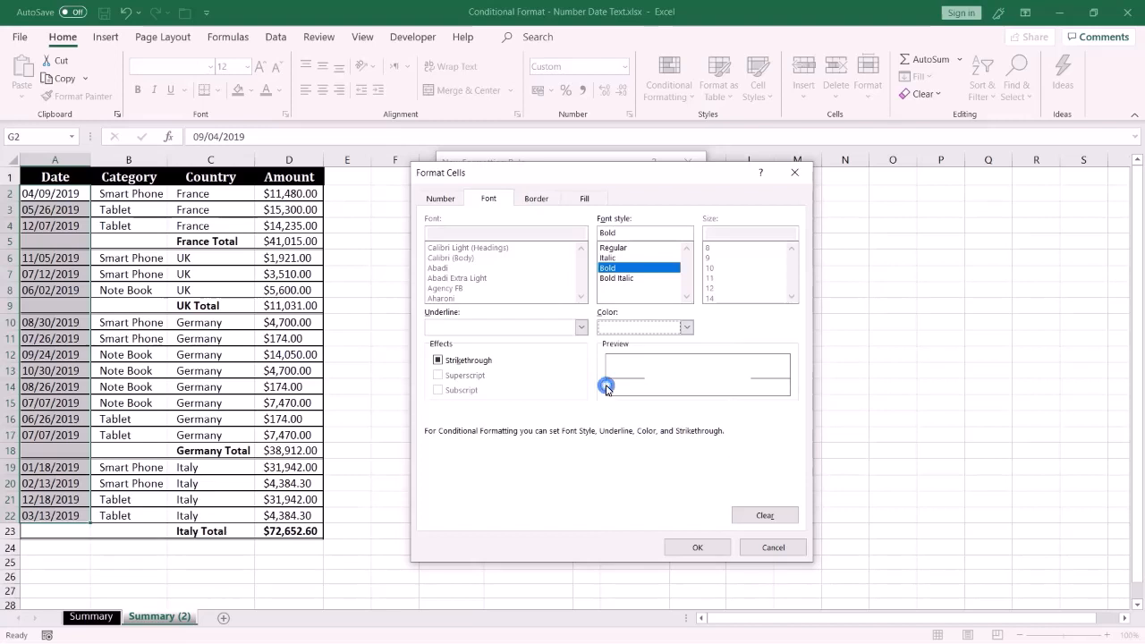
pyautogui.click(695, 547)
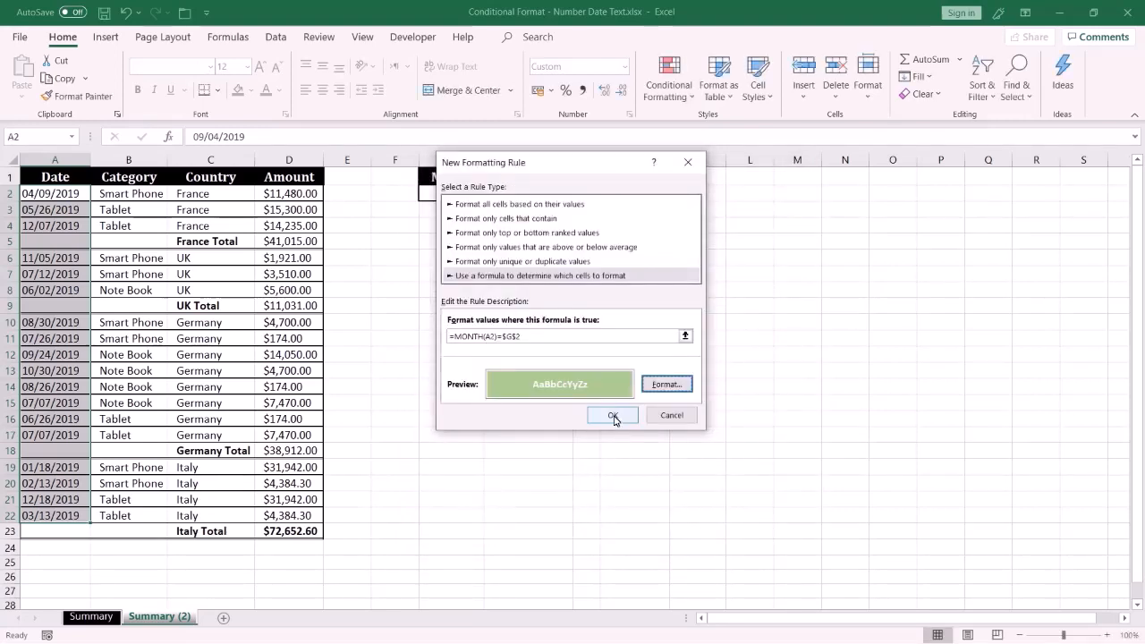
pyautogui.click(614, 417)
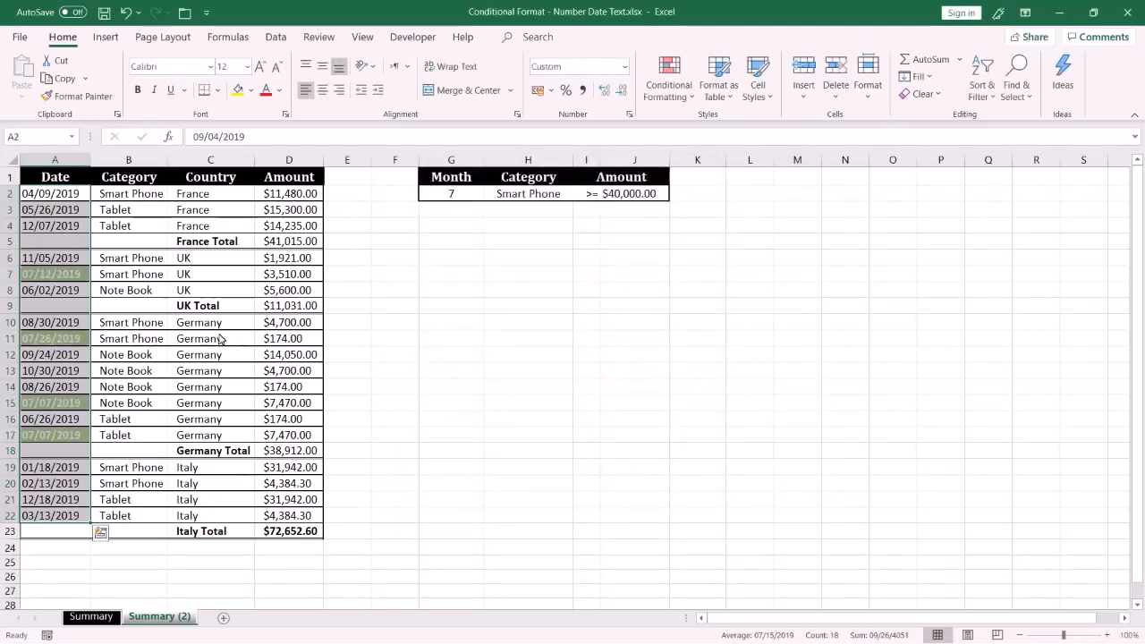
# Test the date highlighting by setting the month in G2 to 9, 11 and finally 6
pyautogui.click(44, 305)
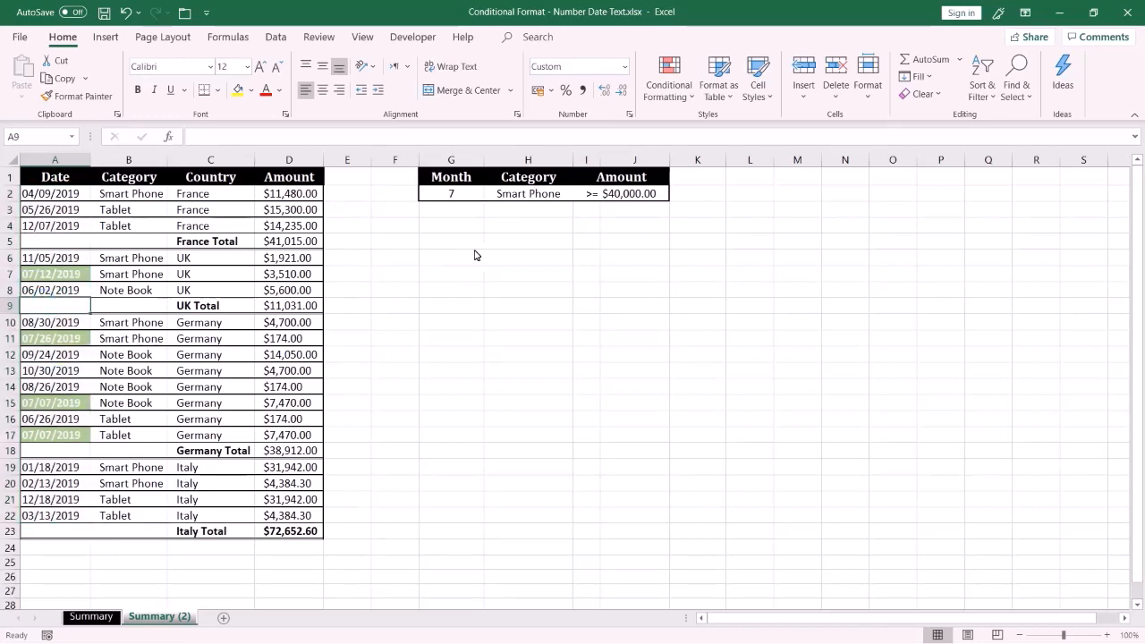
pyautogui.click(460, 197)
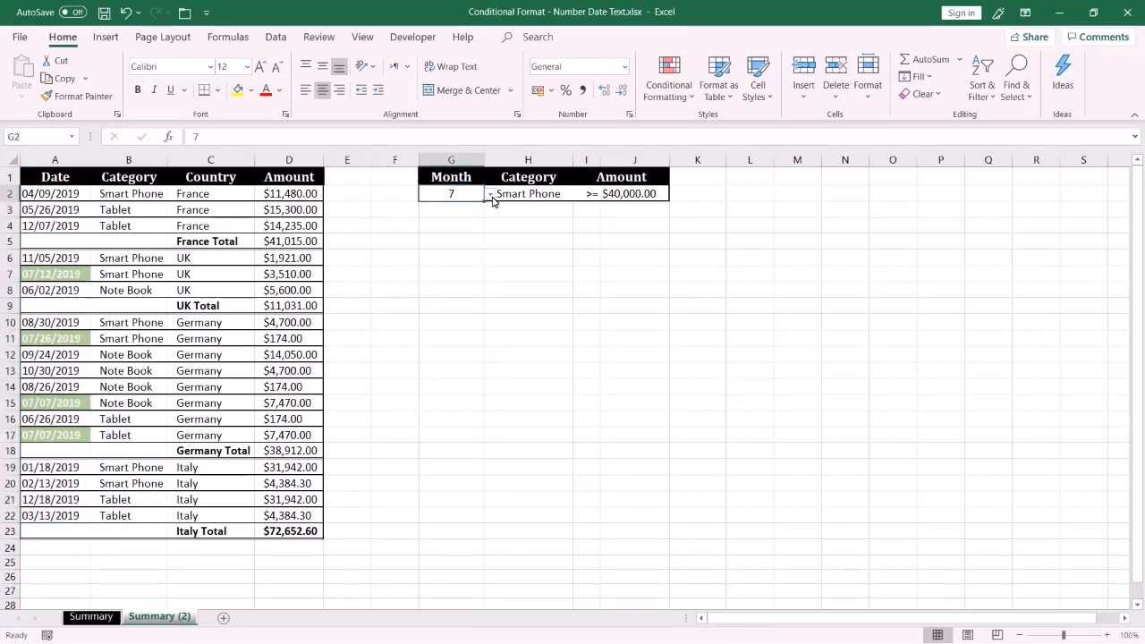
pyautogui.click(492, 195)
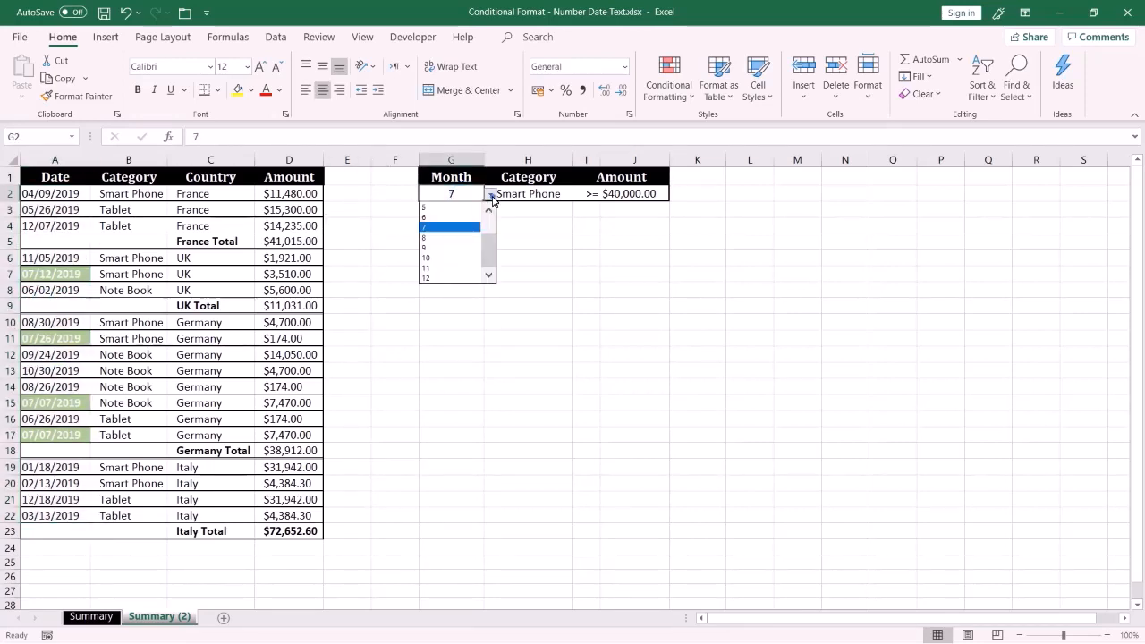
pyautogui.click(465, 255)
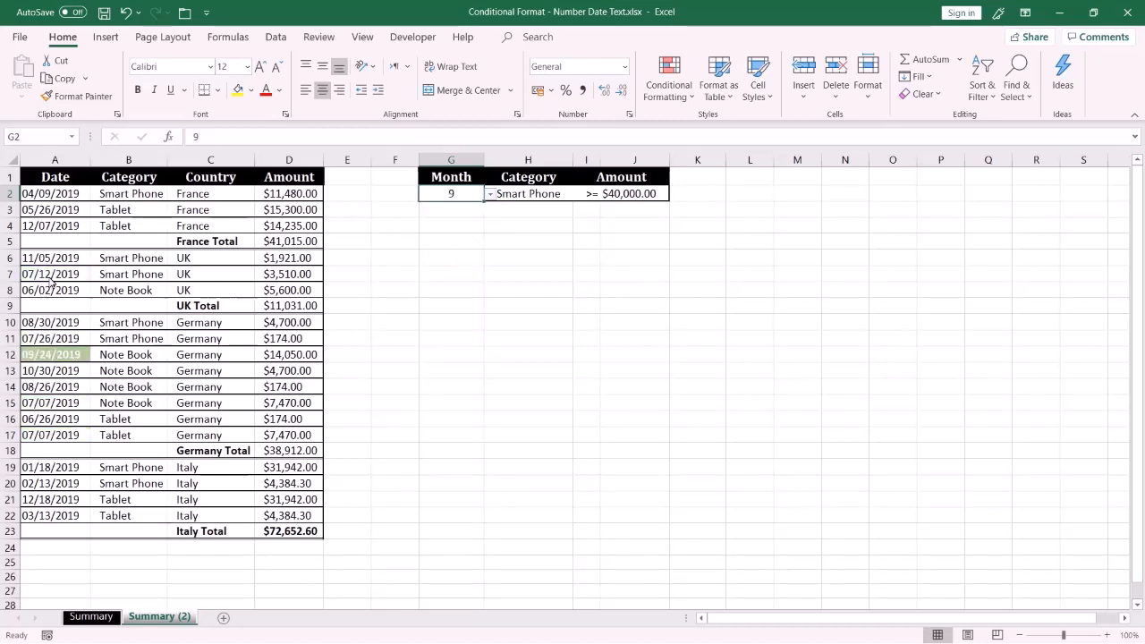
pyautogui.click(490, 194)
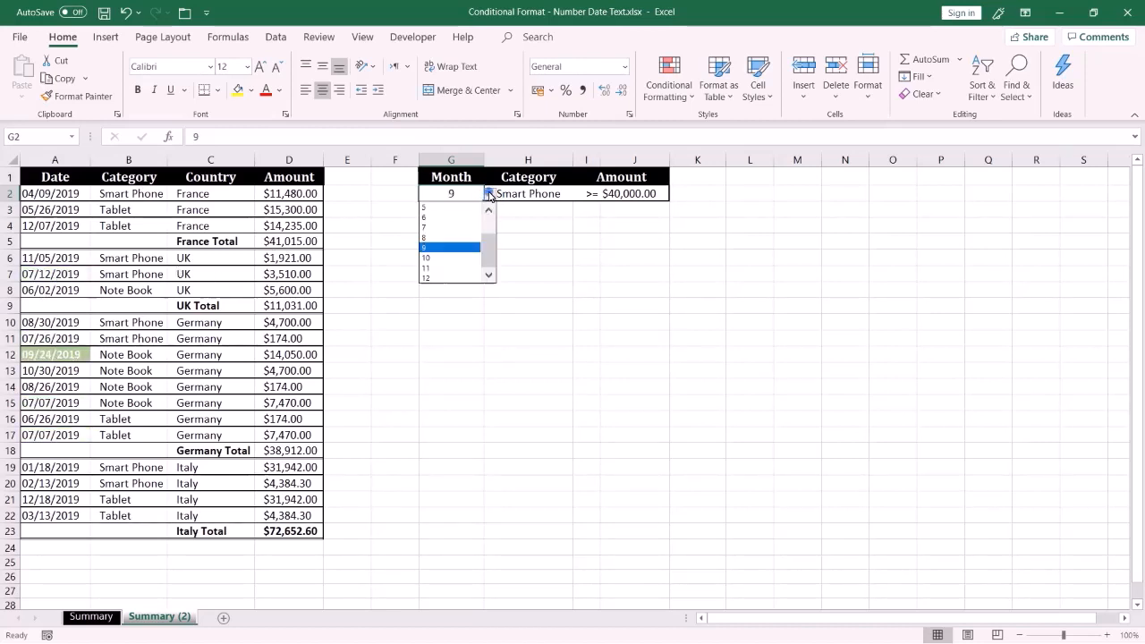
pyautogui.click(460, 269)
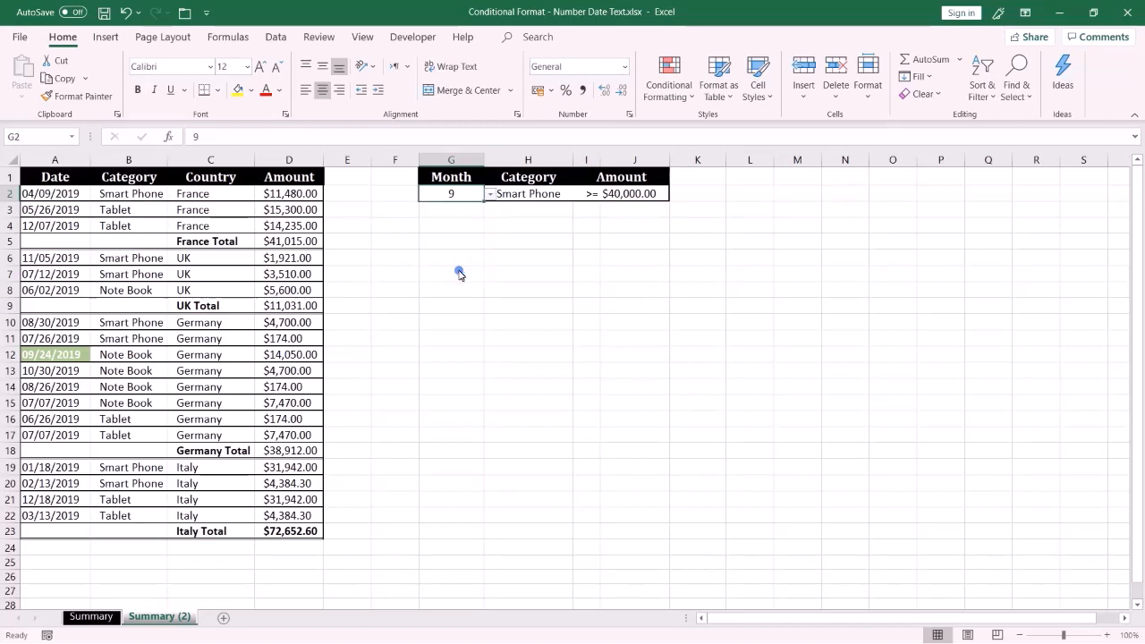
pyautogui.click(490, 194)
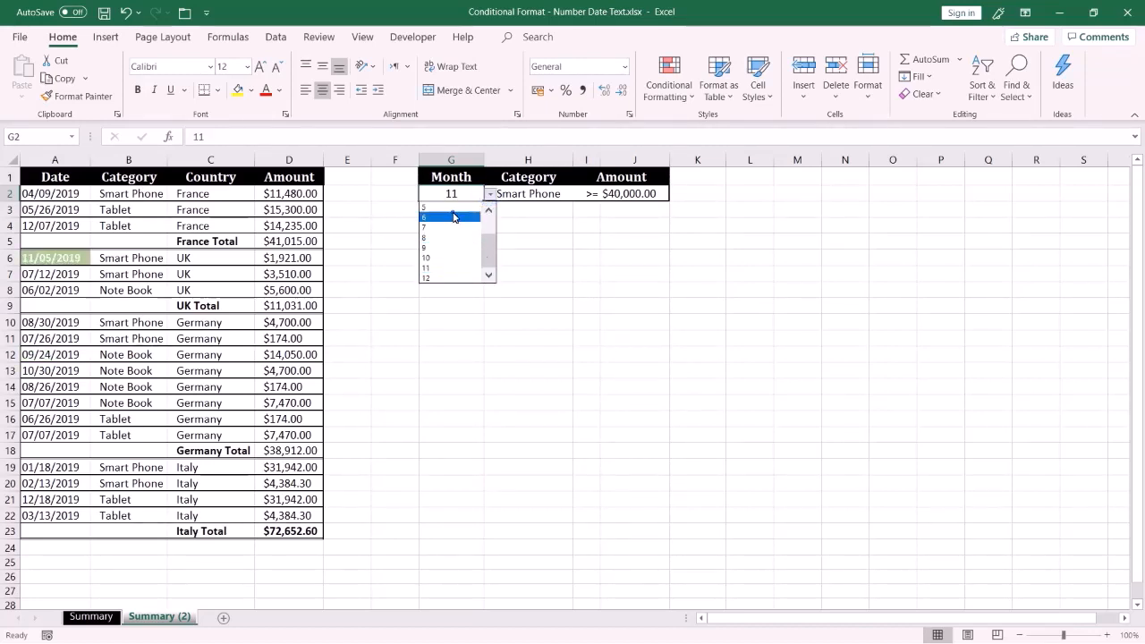
pyautogui.click(454, 216)
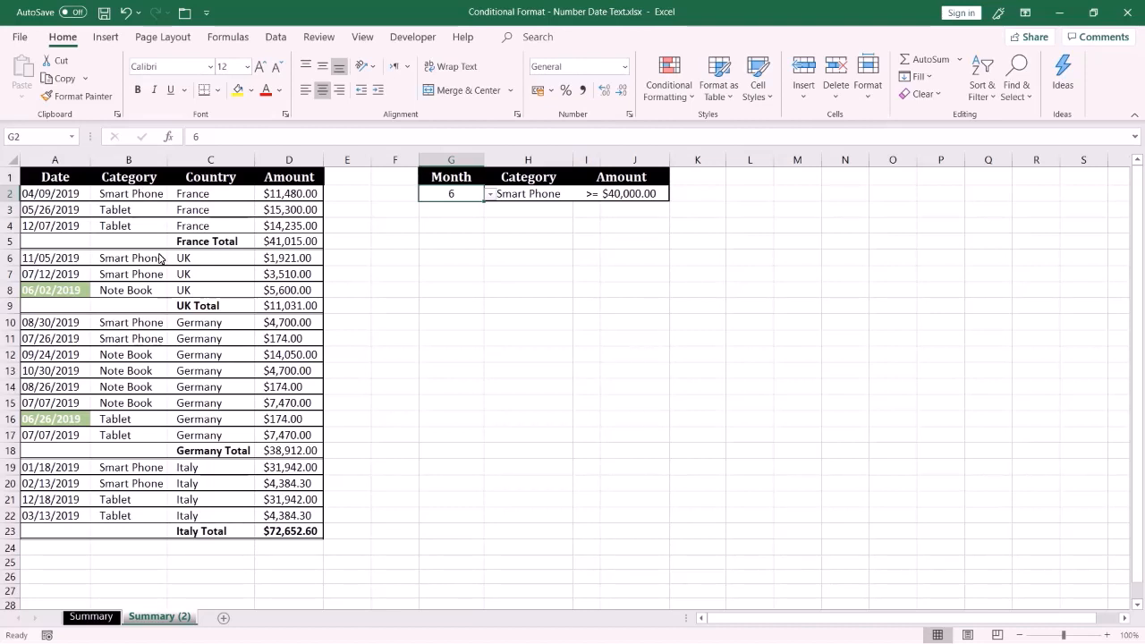
# Start a new conditional formatting rule for the categories in B2:B22 that formats only cells that contain a given value
pyautogui.click(143, 197)
pyautogui.moveTo(143, 196); pyautogui.dragTo(149, 520)
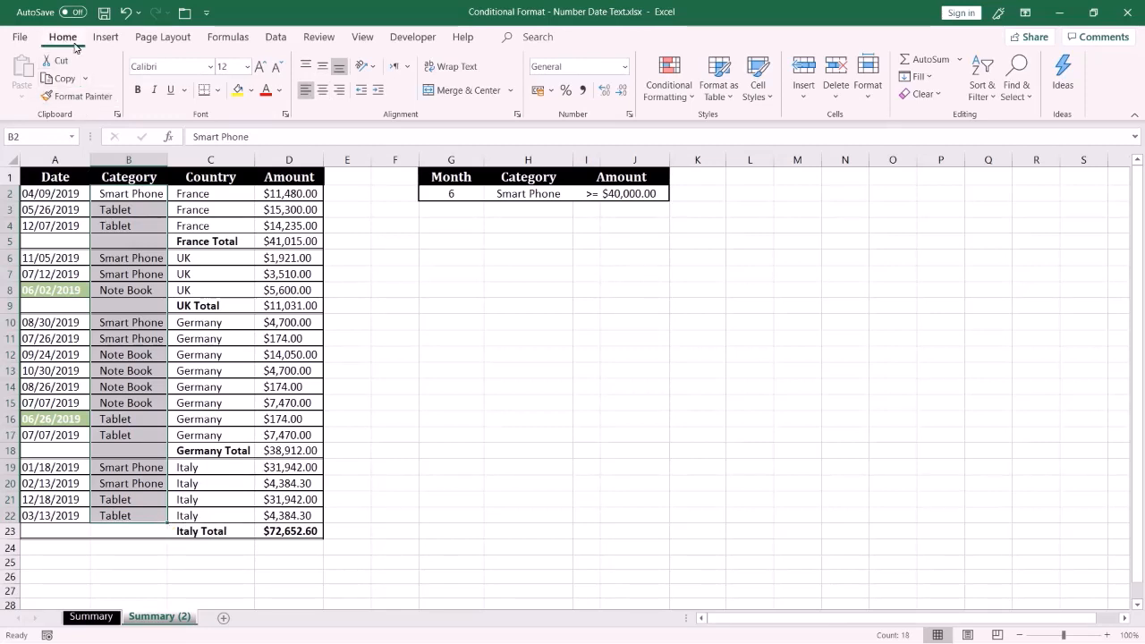
pyautogui.click(682, 88)
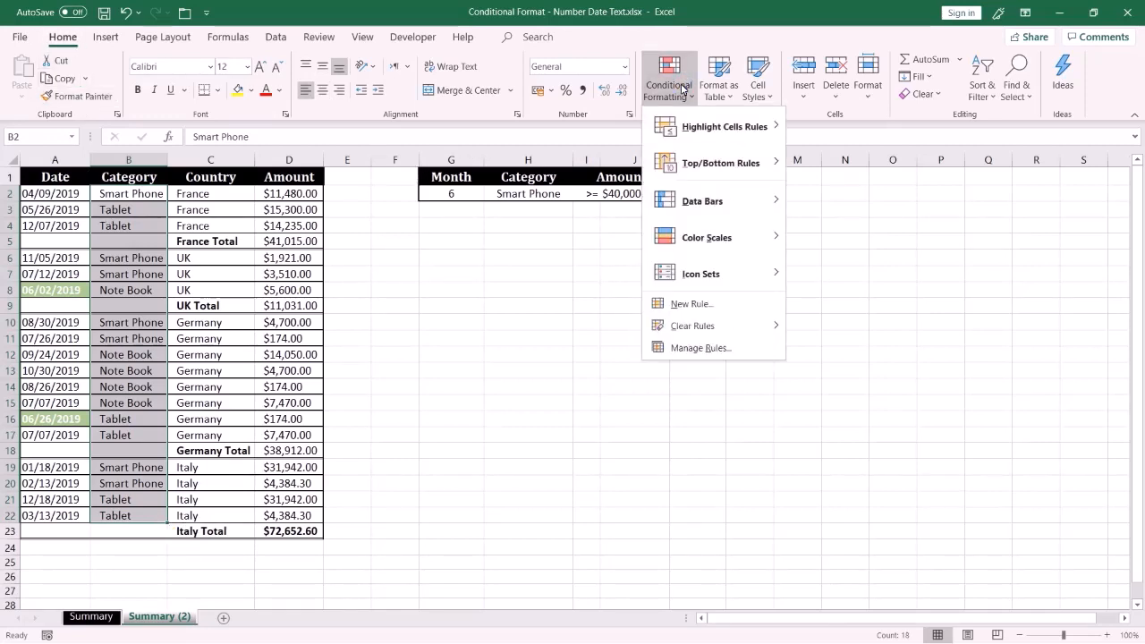
pyautogui.moveTo(705, 125)
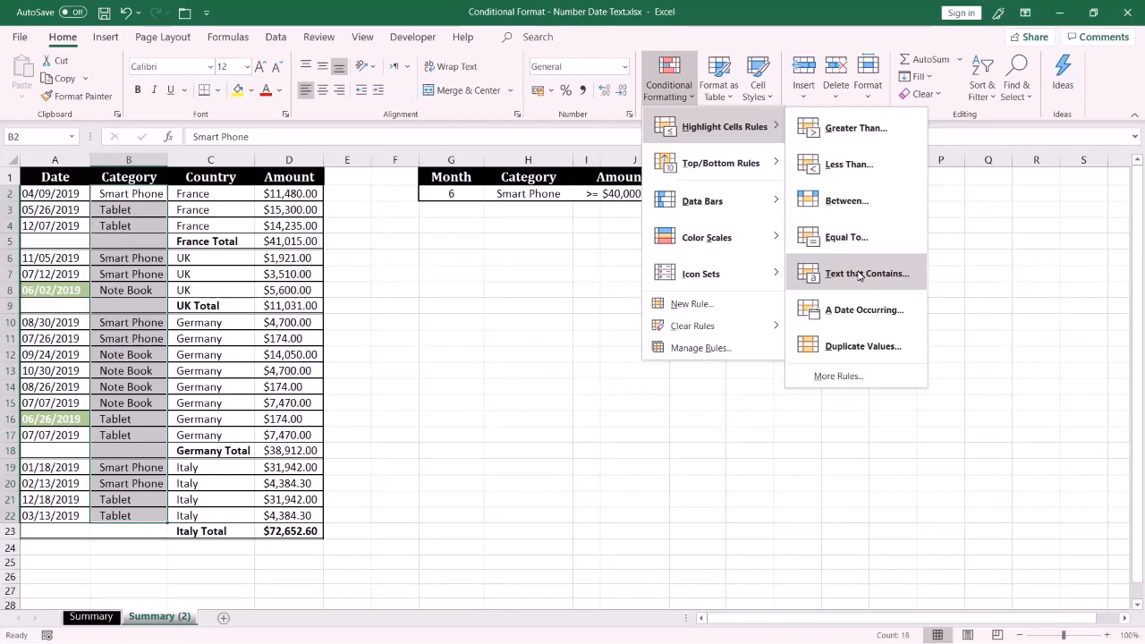
pyautogui.click(841, 376)
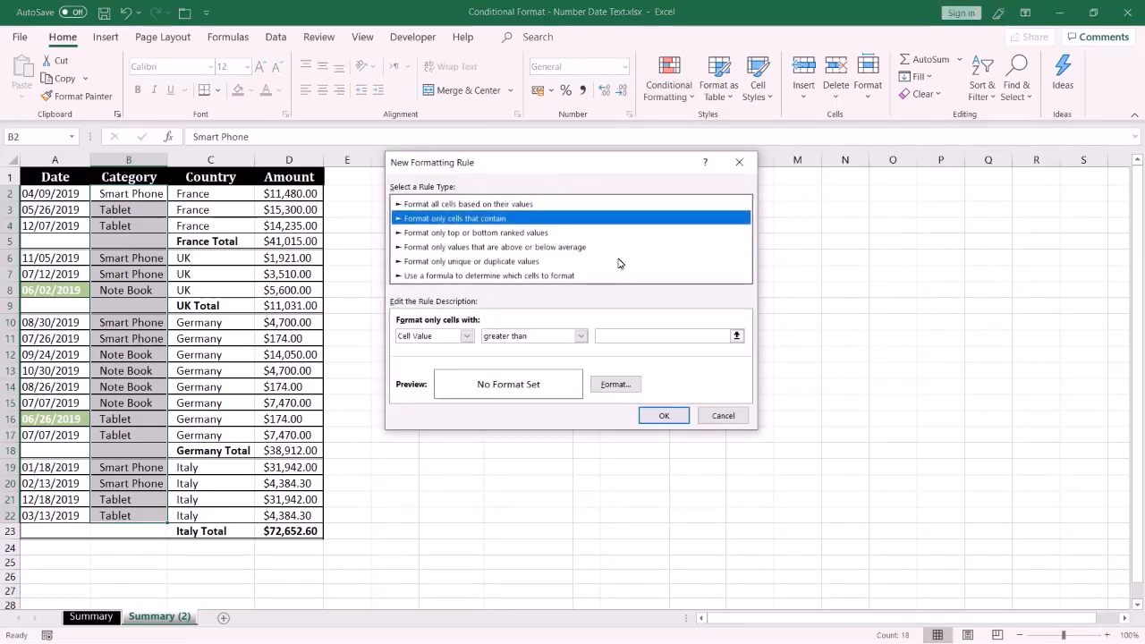
# Set the rule to format cells with specific text containing the category criterion cell, =$H$2
pyautogui.click(466, 336)
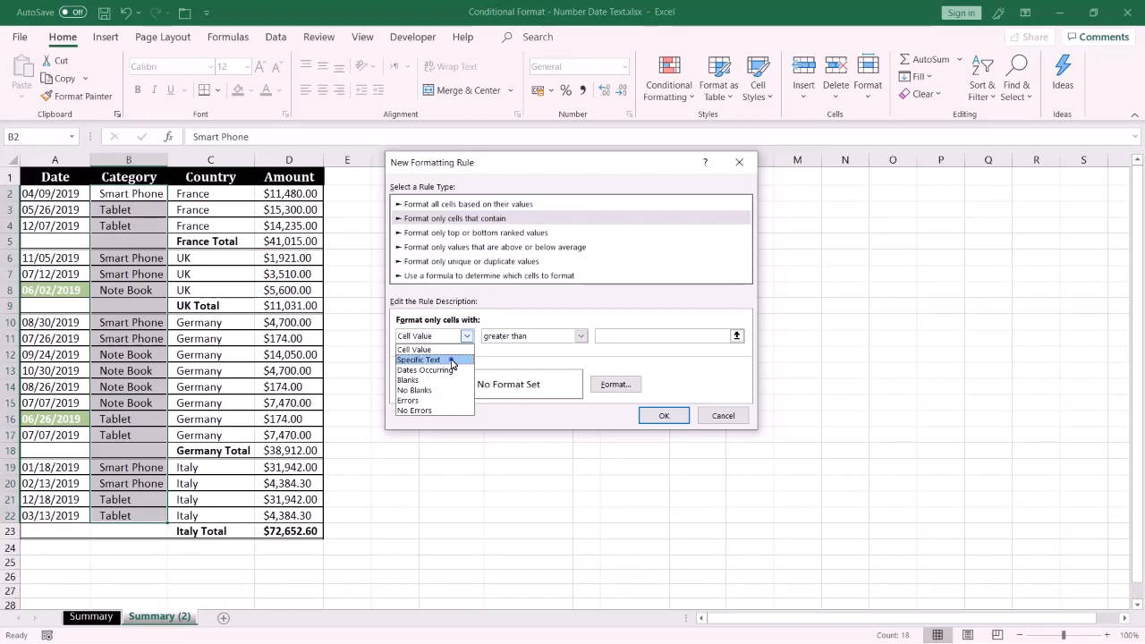
pyautogui.click(420, 359)
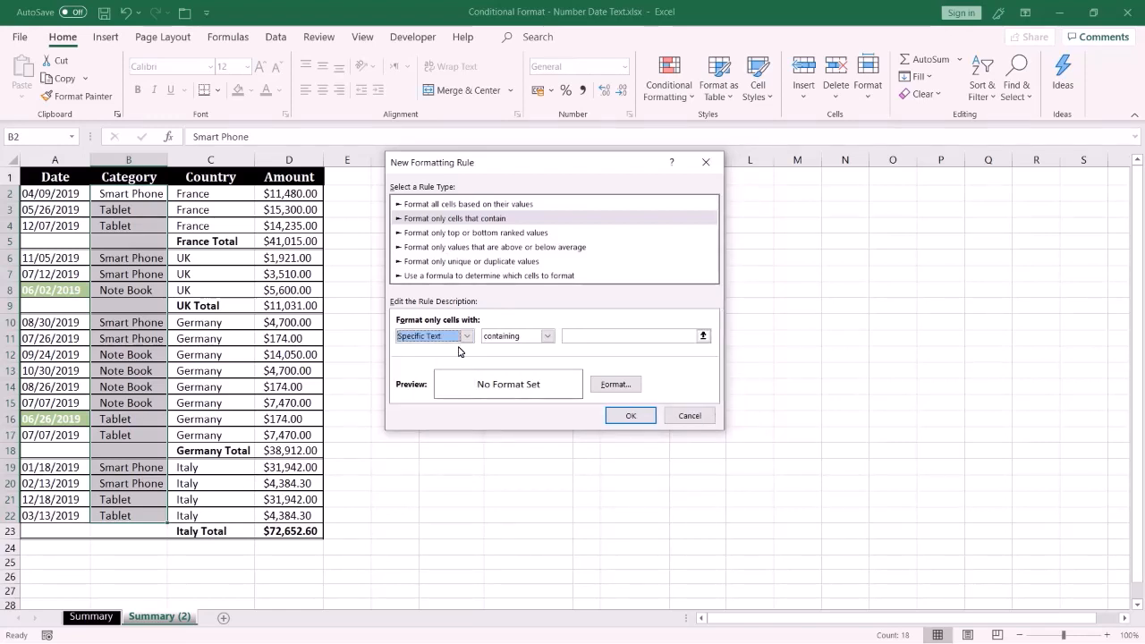
pyautogui.click(548, 337)
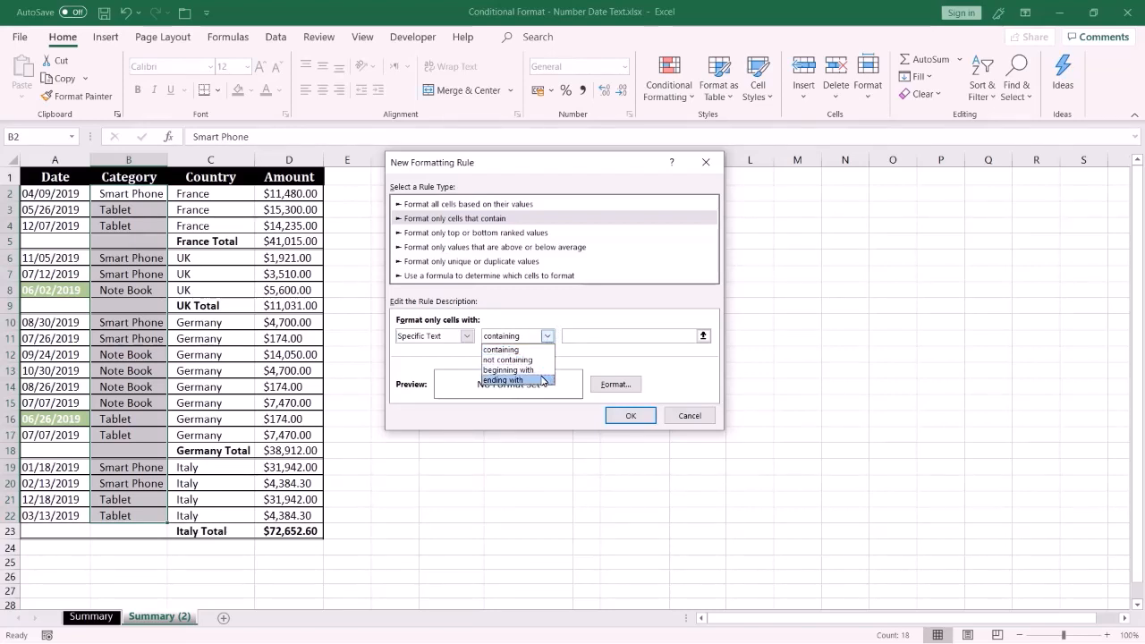
pyautogui.click(535, 350)
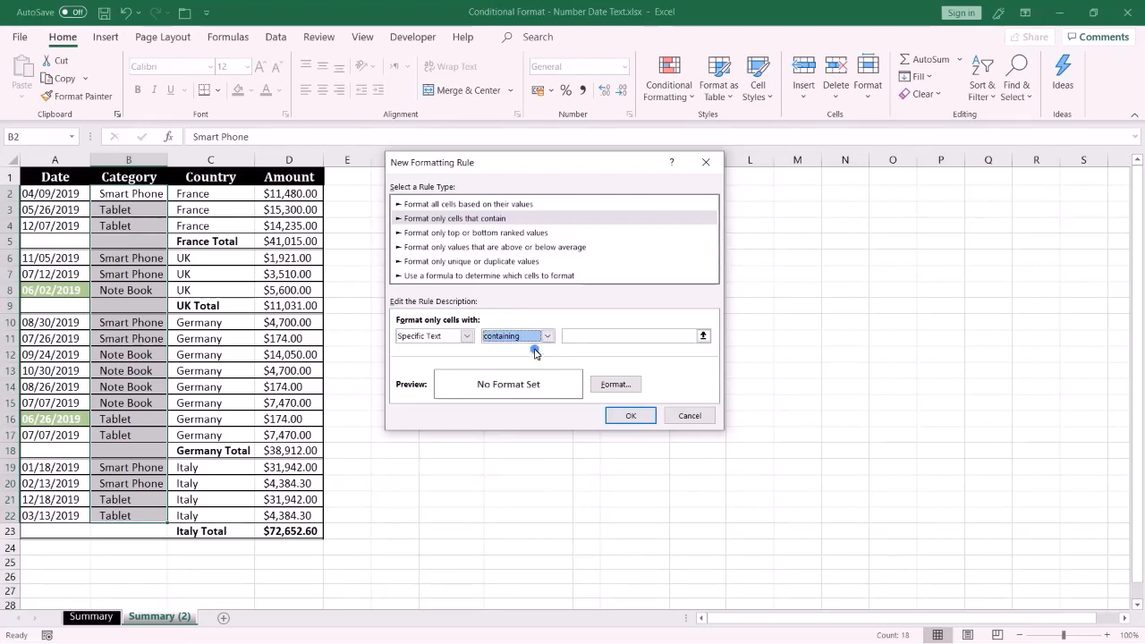
pyautogui.click(577, 335)
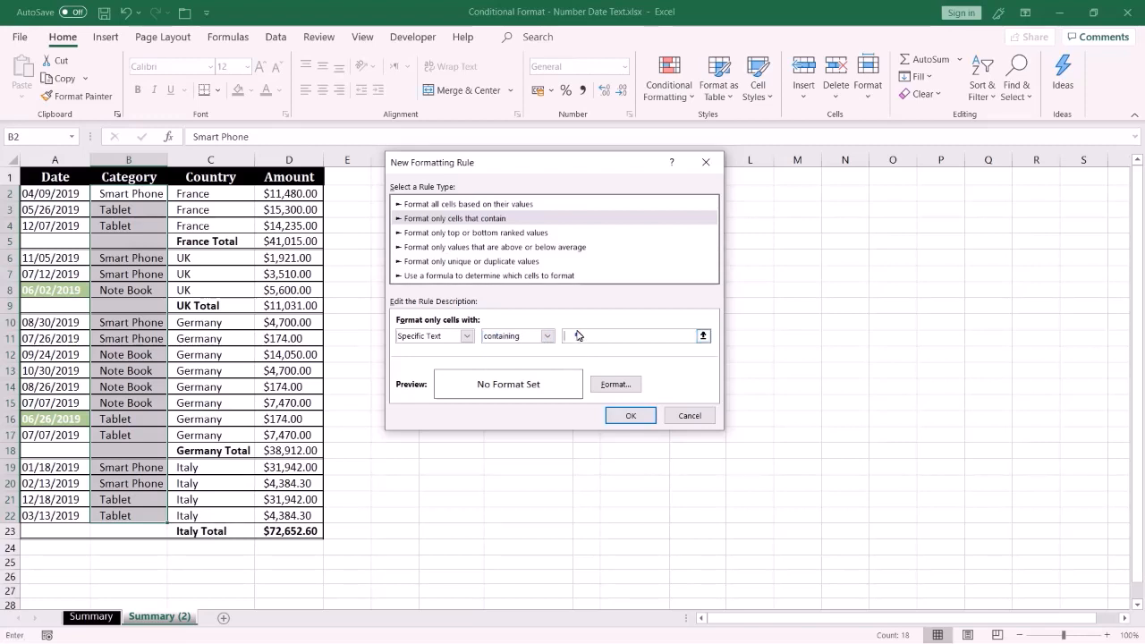
pyautogui.moveTo(568, 167); pyautogui.dragTo(595, 238)
pyautogui.click(531, 195)
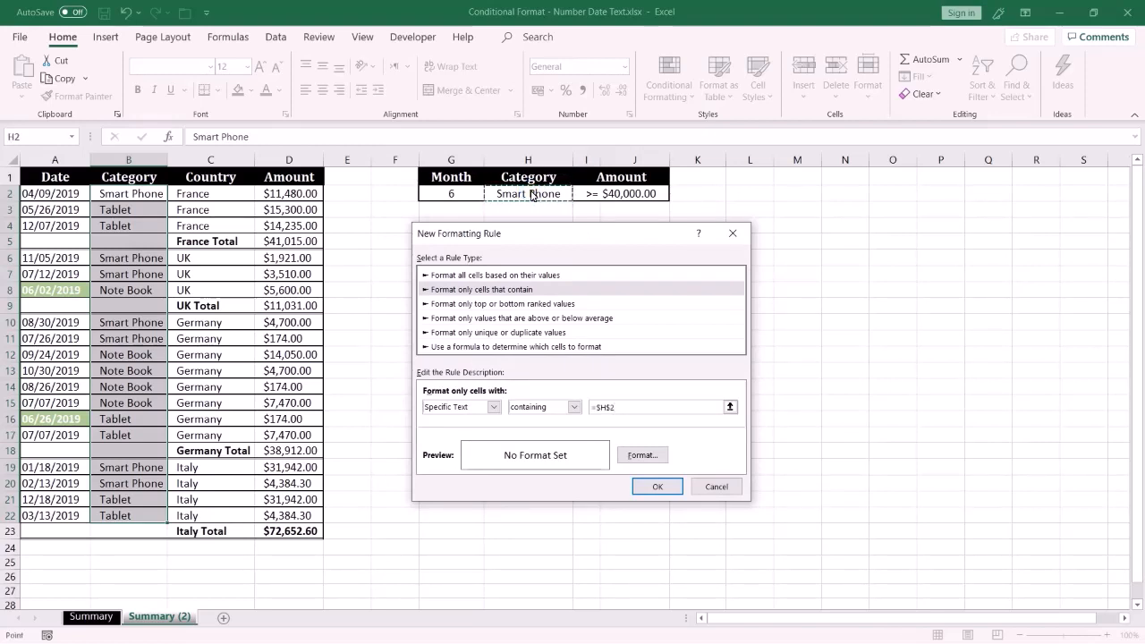
# Give the rule's matching categories bold white text on a dark blue-gray fill and apply the rule
pyautogui.click(641, 456)
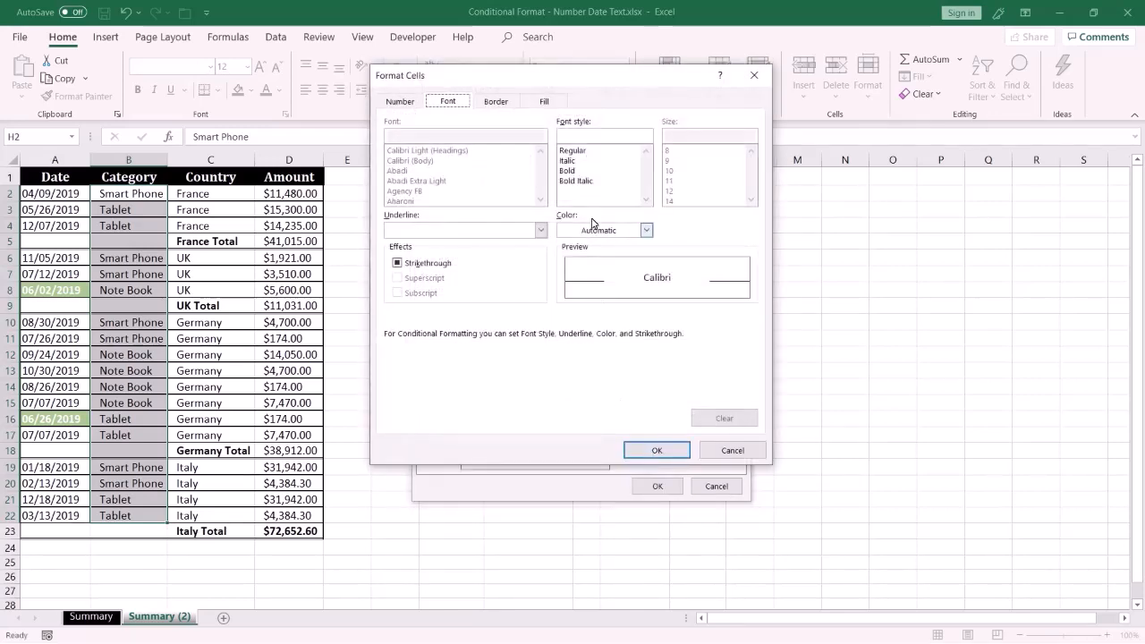
pyautogui.click(571, 171)
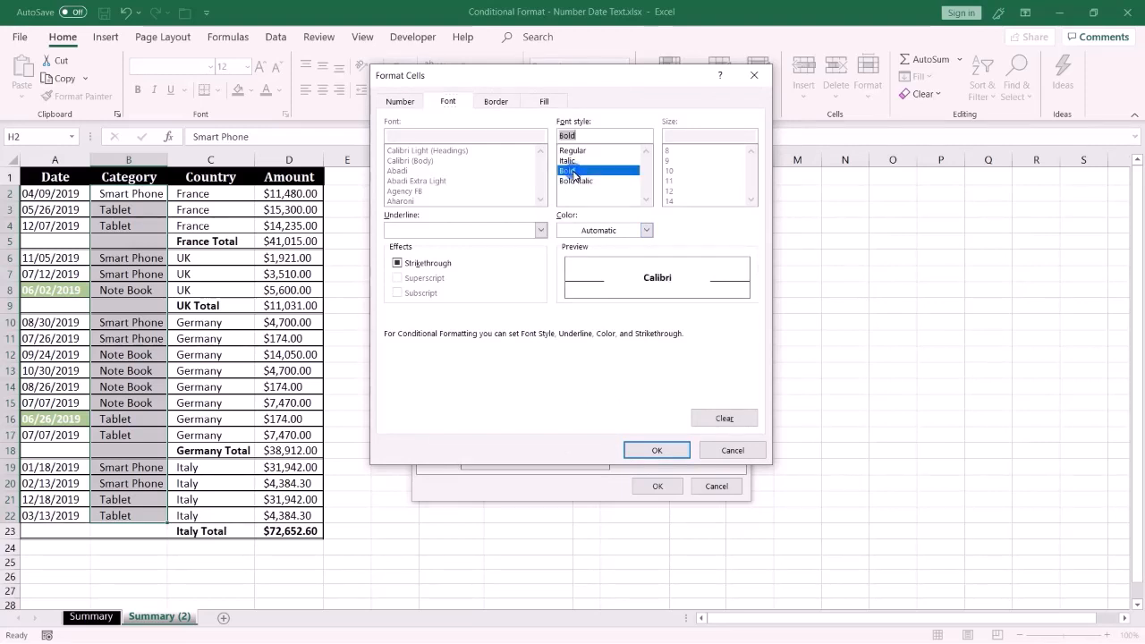
pyautogui.click(646, 231)
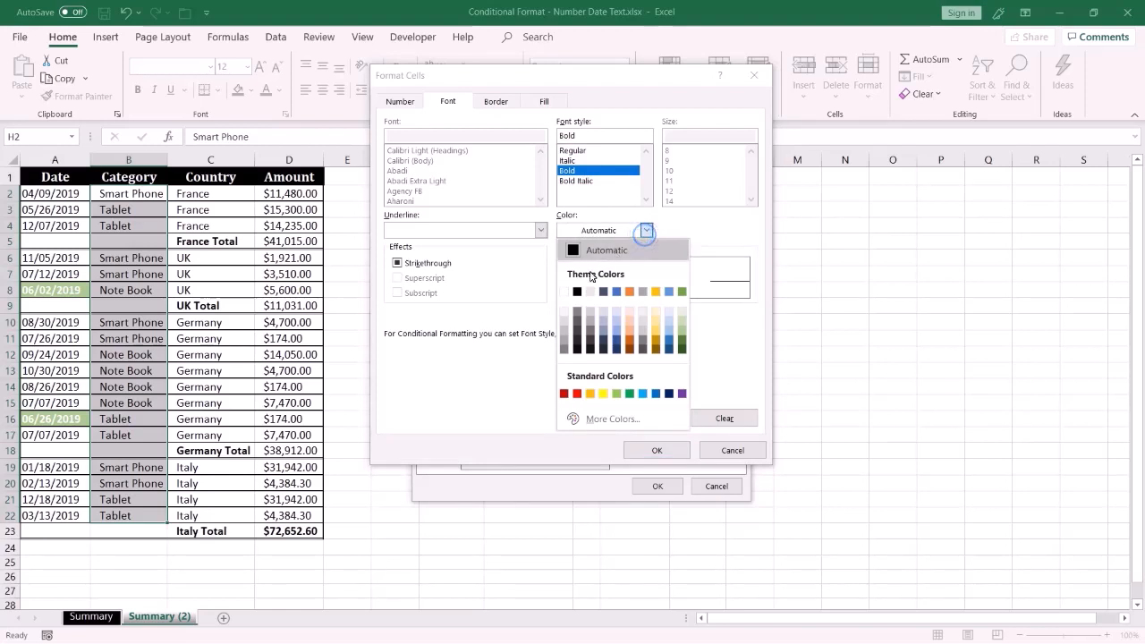
pyautogui.click(564, 291)
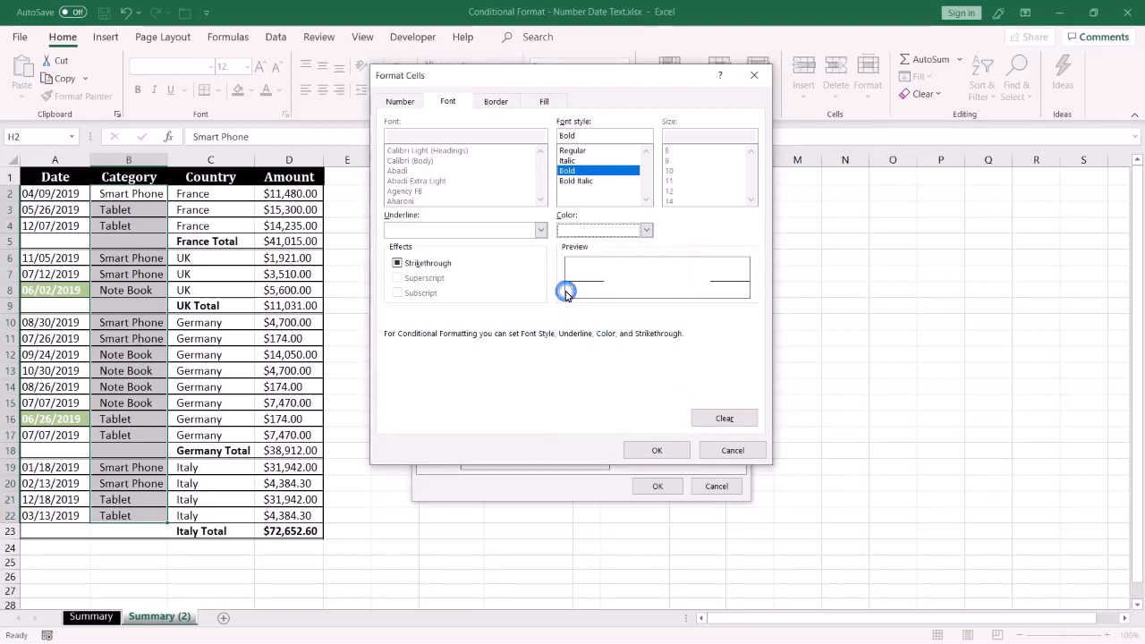
pyautogui.click(538, 102)
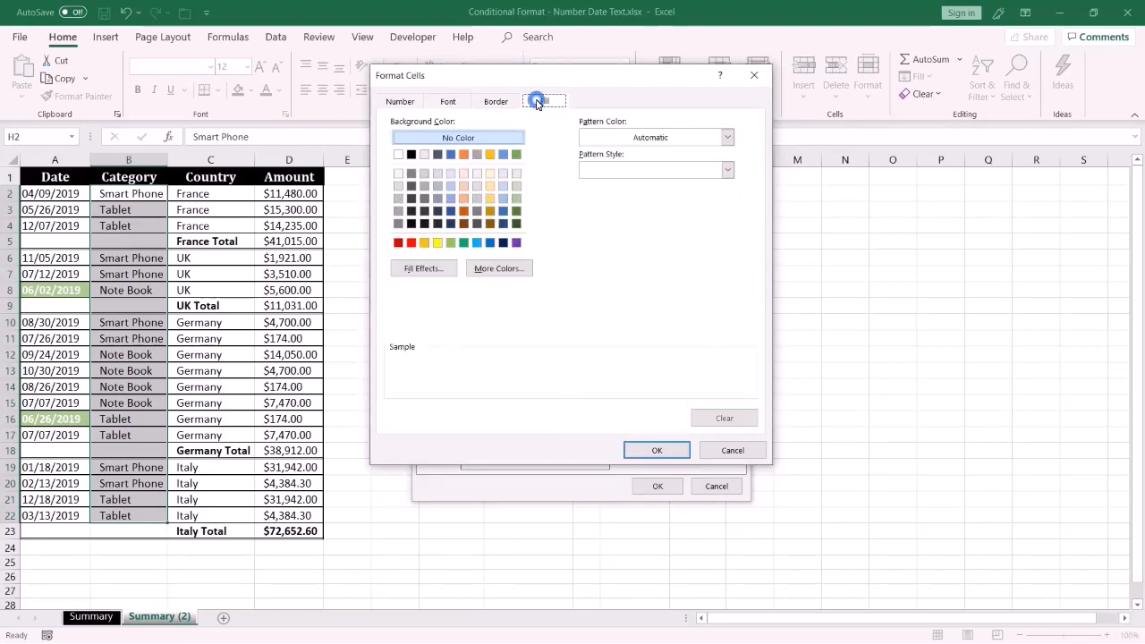
pyautogui.click(438, 154)
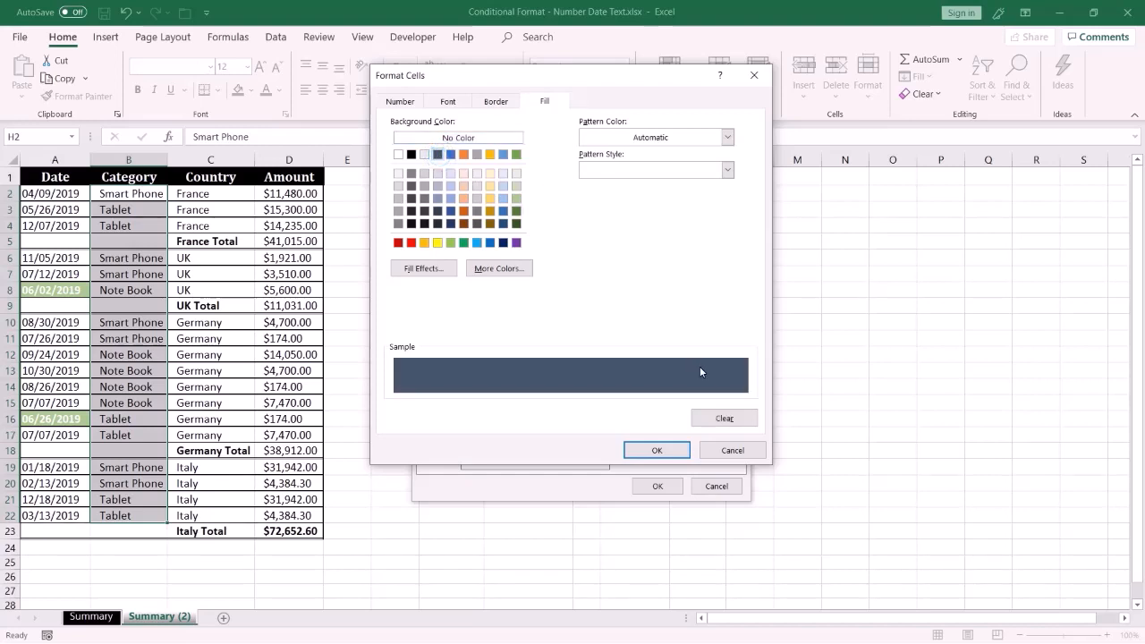
pyautogui.click(660, 450)
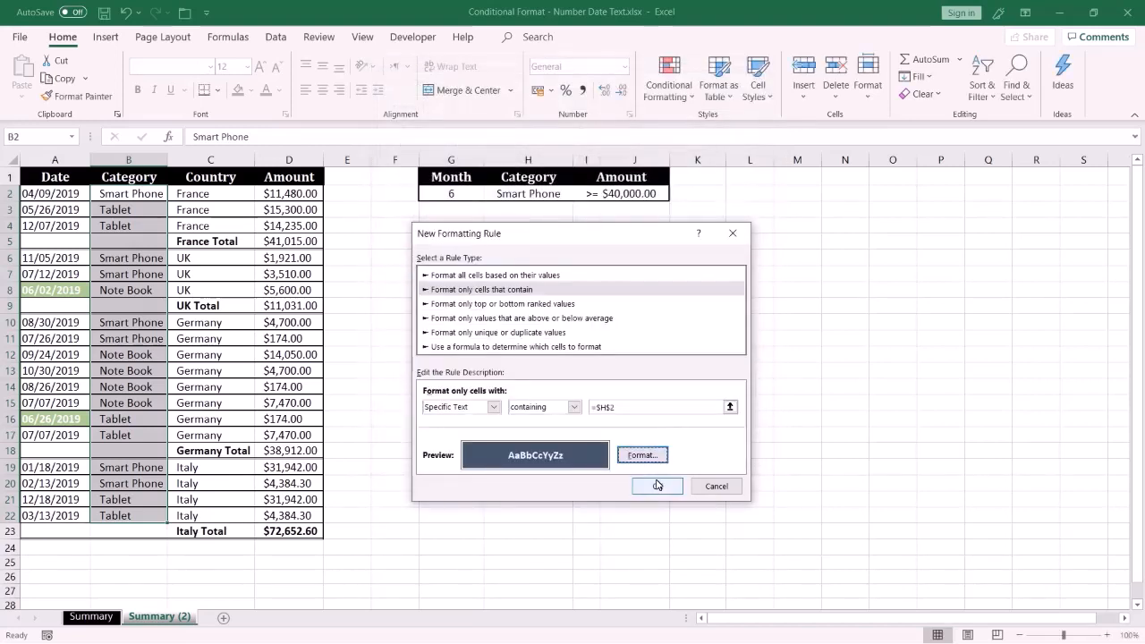
pyautogui.click(656, 486)
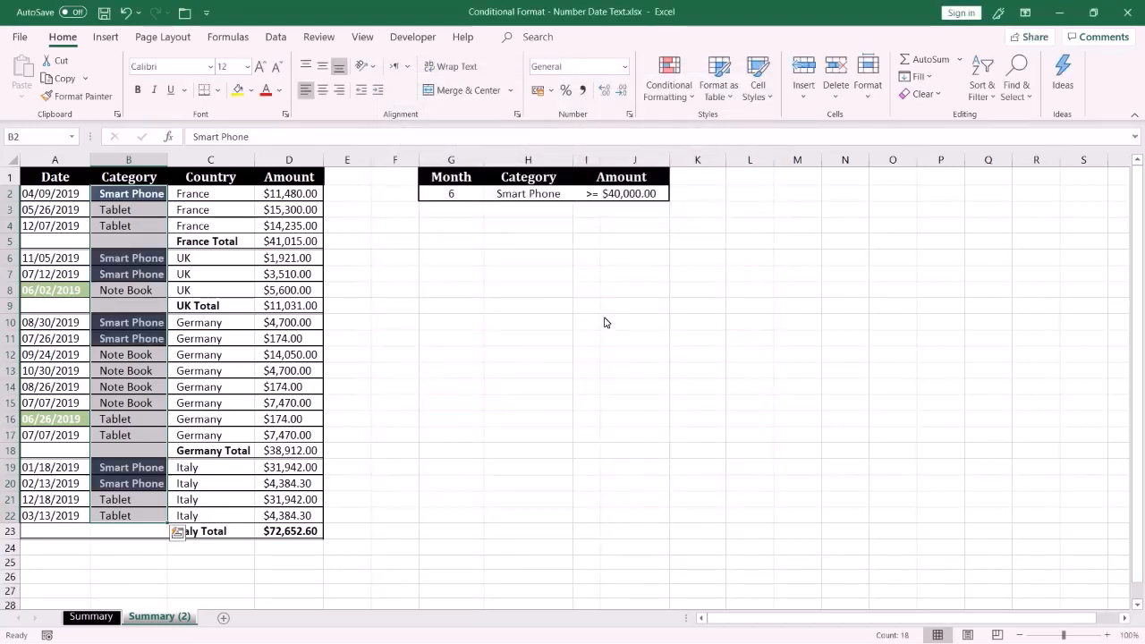
# Test the category highlighting by setting the category in H2 to Note Book and finally Tablet
pyautogui.click(550, 201)
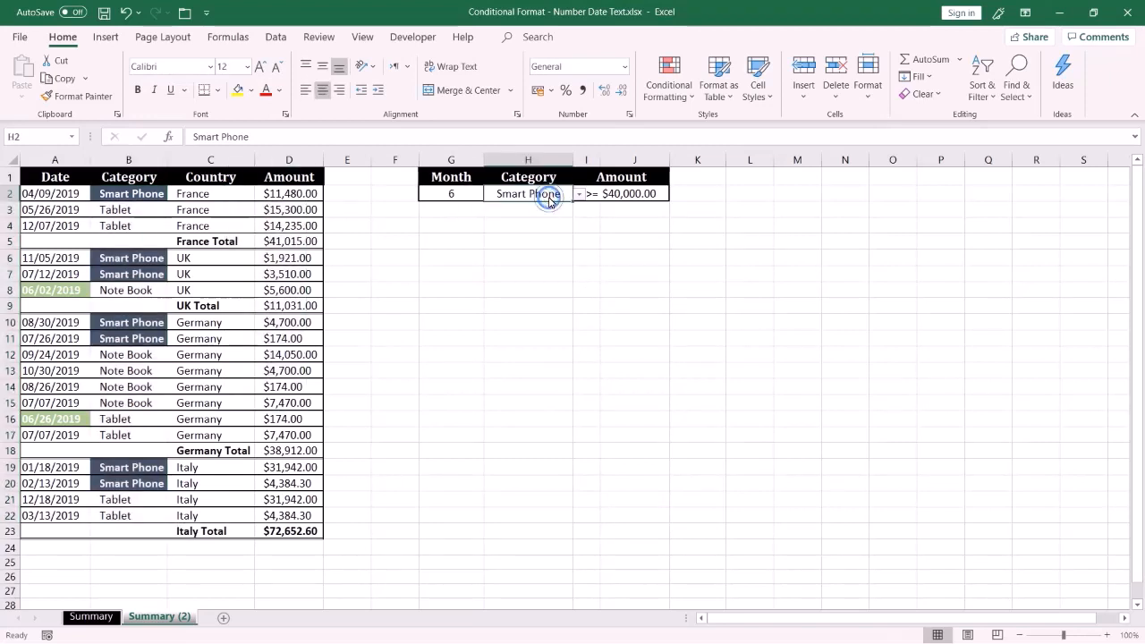
pyautogui.click(579, 194)
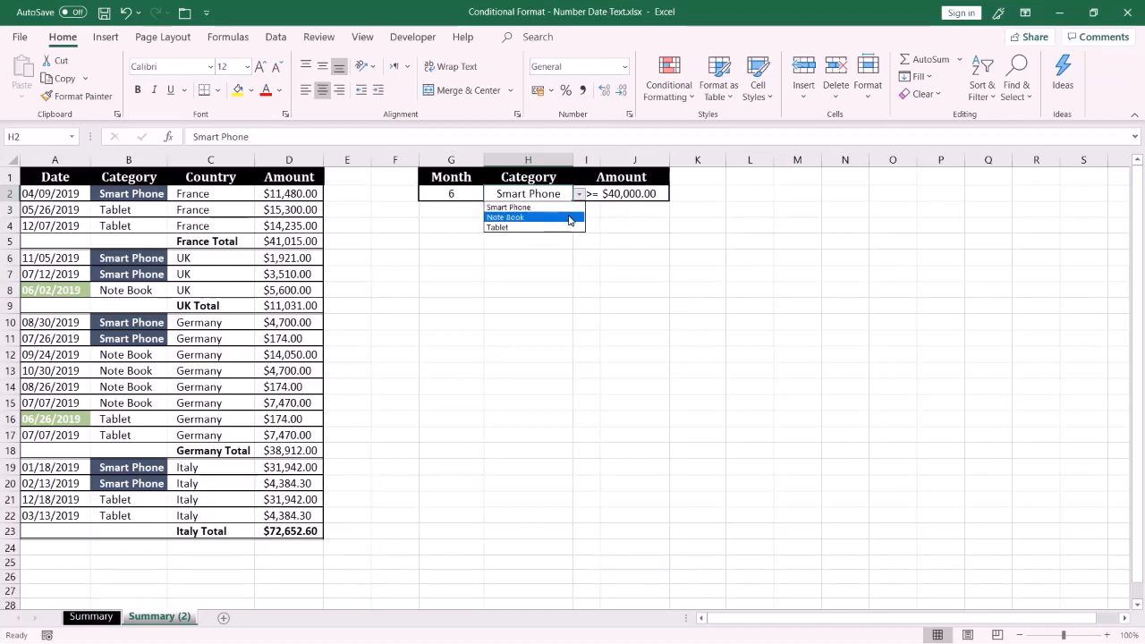
pyautogui.click(572, 218)
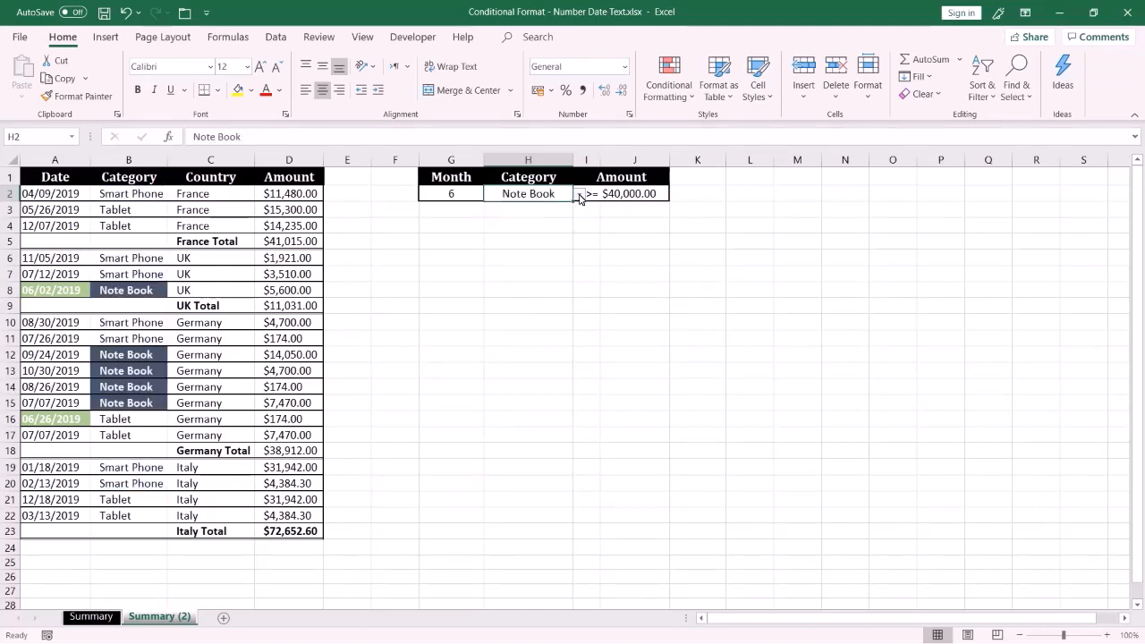
pyautogui.click(579, 195)
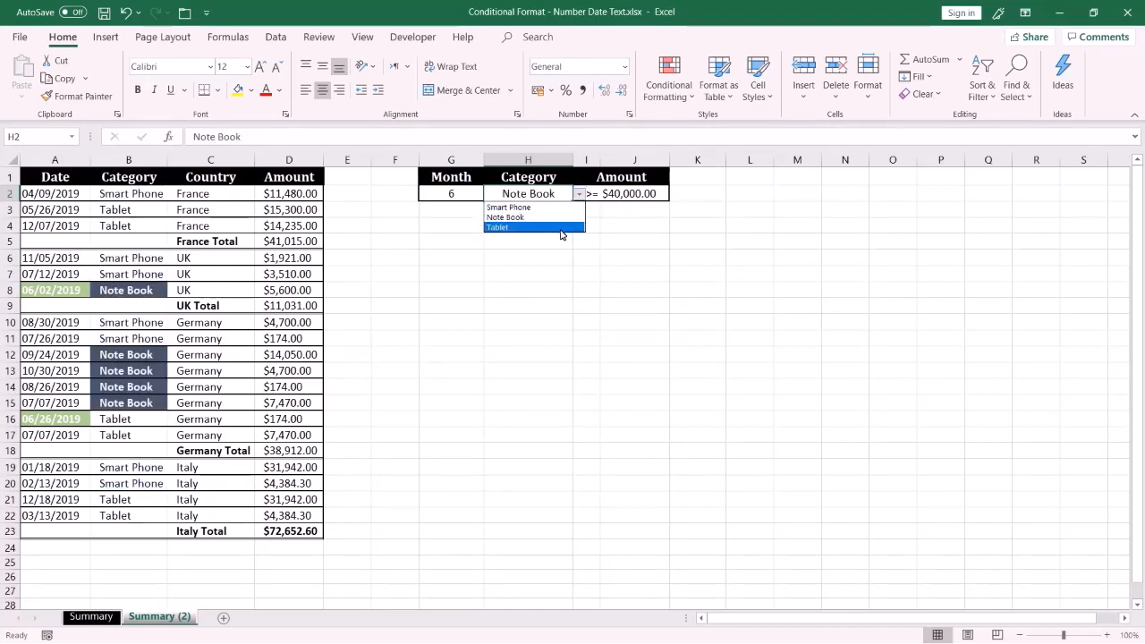
pyautogui.click(562, 228)
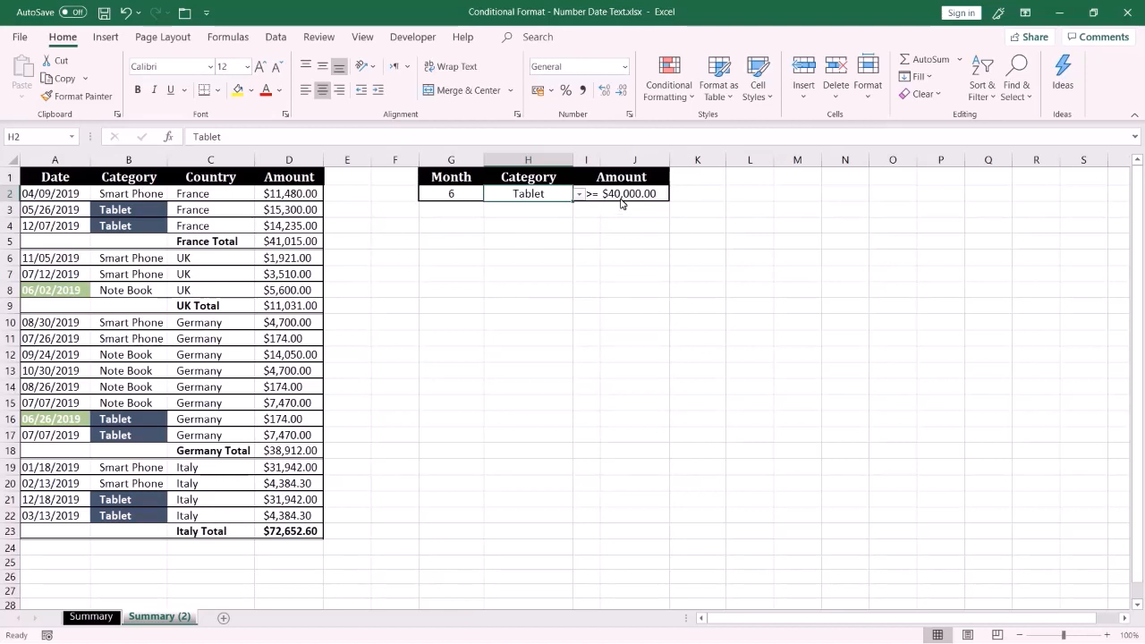
# Start a new conditional formatting rule for the amounts in D2:D23 that formats only cells that contain a given value
pyautogui.moveTo(313, 195); pyautogui.dragTo(302, 534)
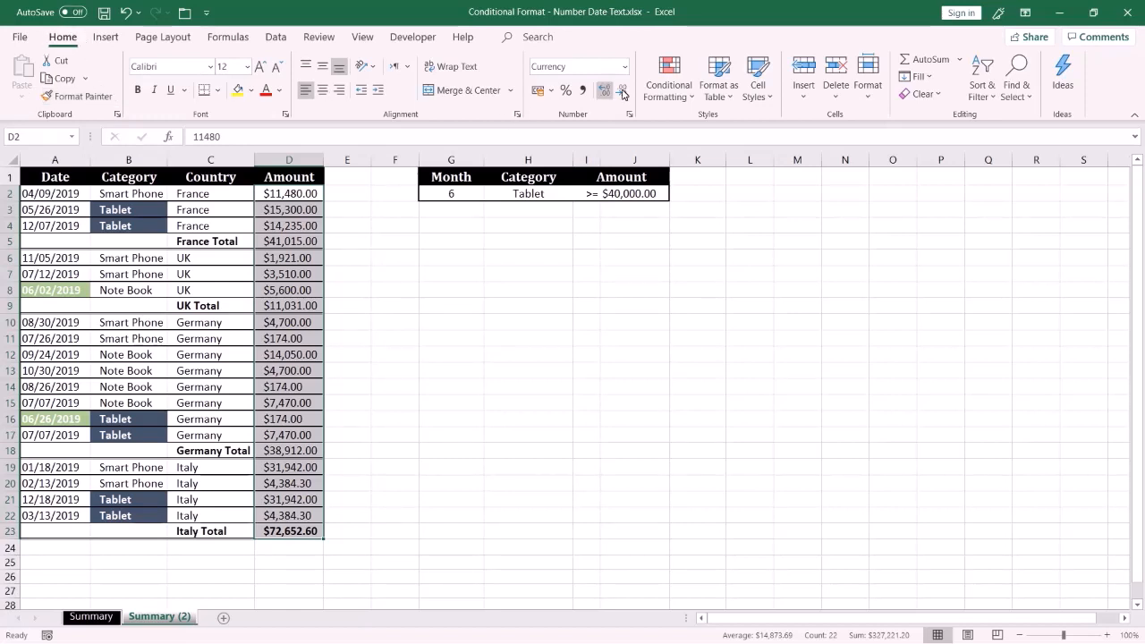
pyautogui.click(662, 90)
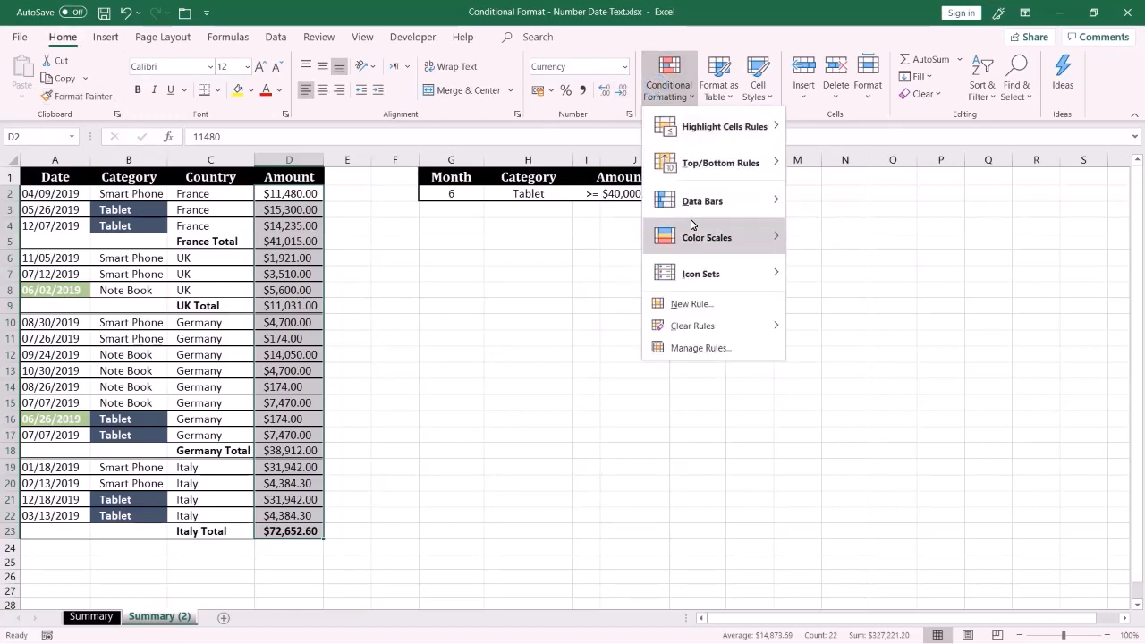
pyautogui.click(696, 303)
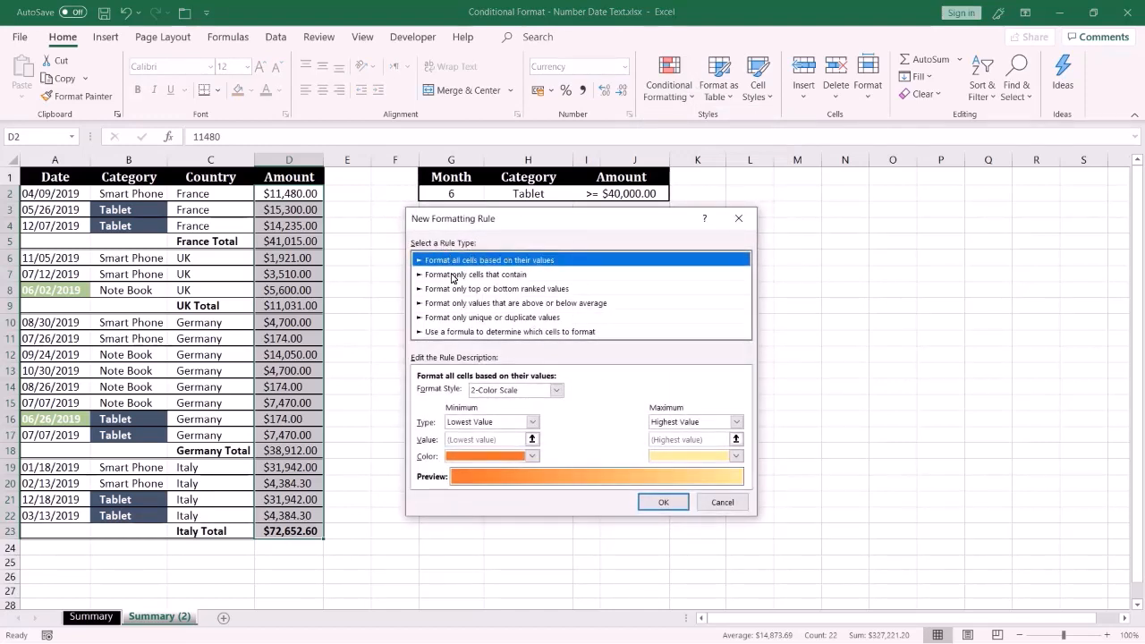
pyautogui.click(454, 275)
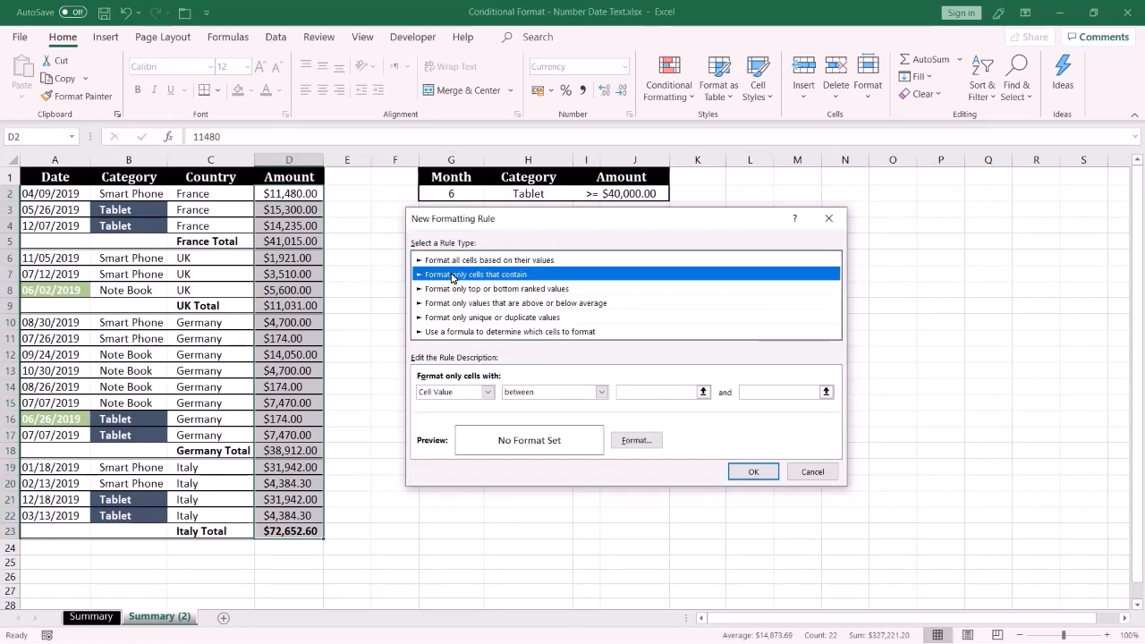
# Set the rule to format cell values greater than or equal to the amount criterion cell, =$J$2
pyautogui.click(487, 393)
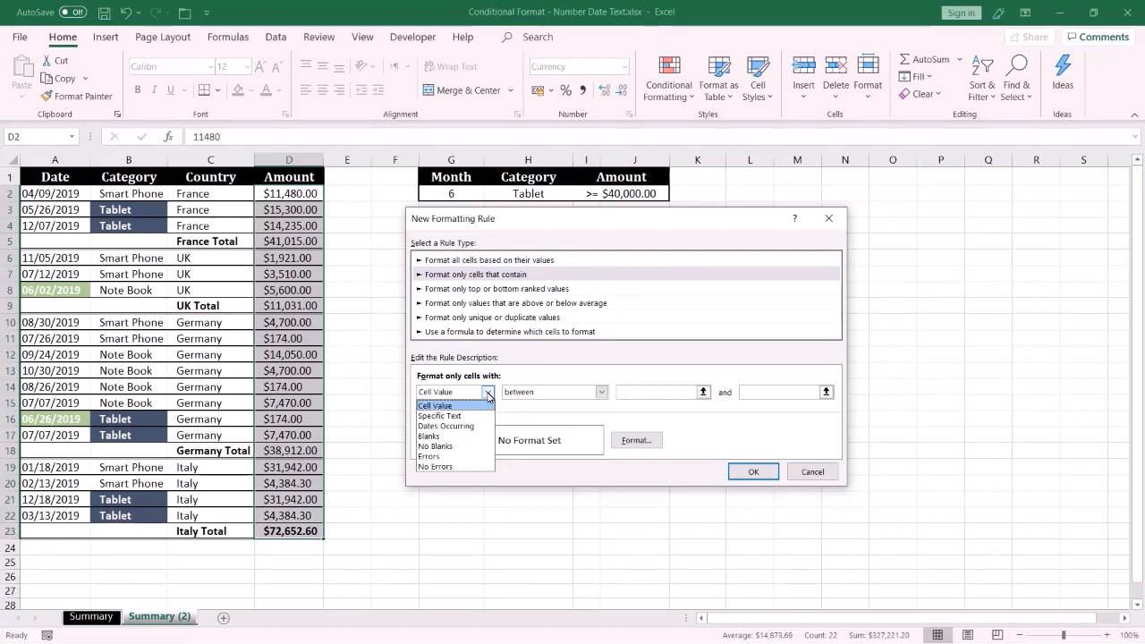
pyautogui.click(487, 395)
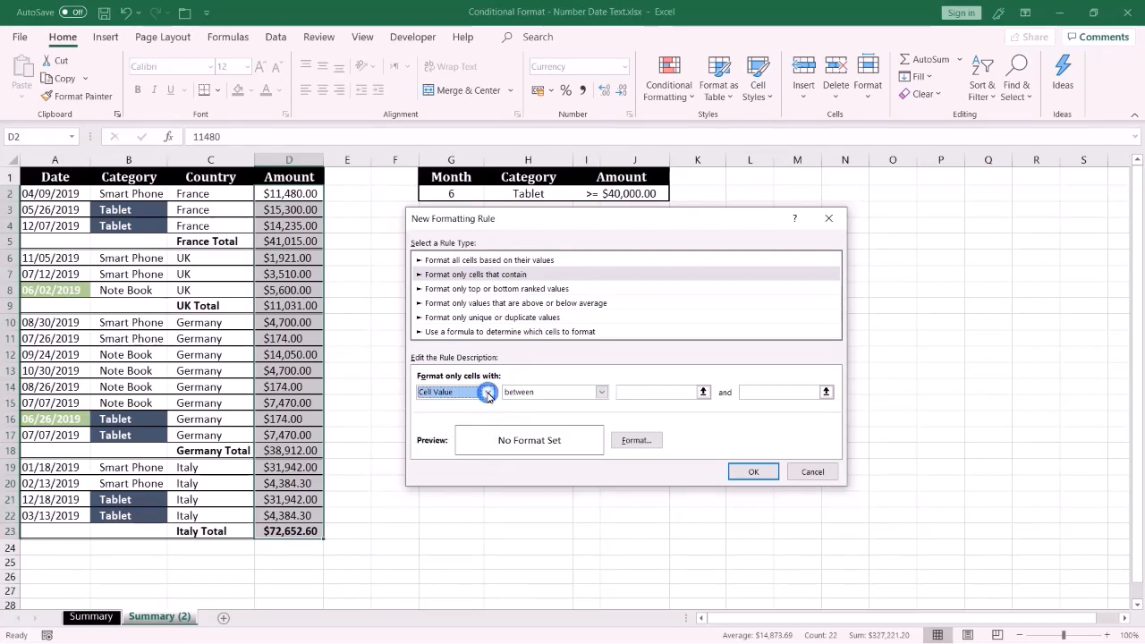
pyautogui.click(602, 393)
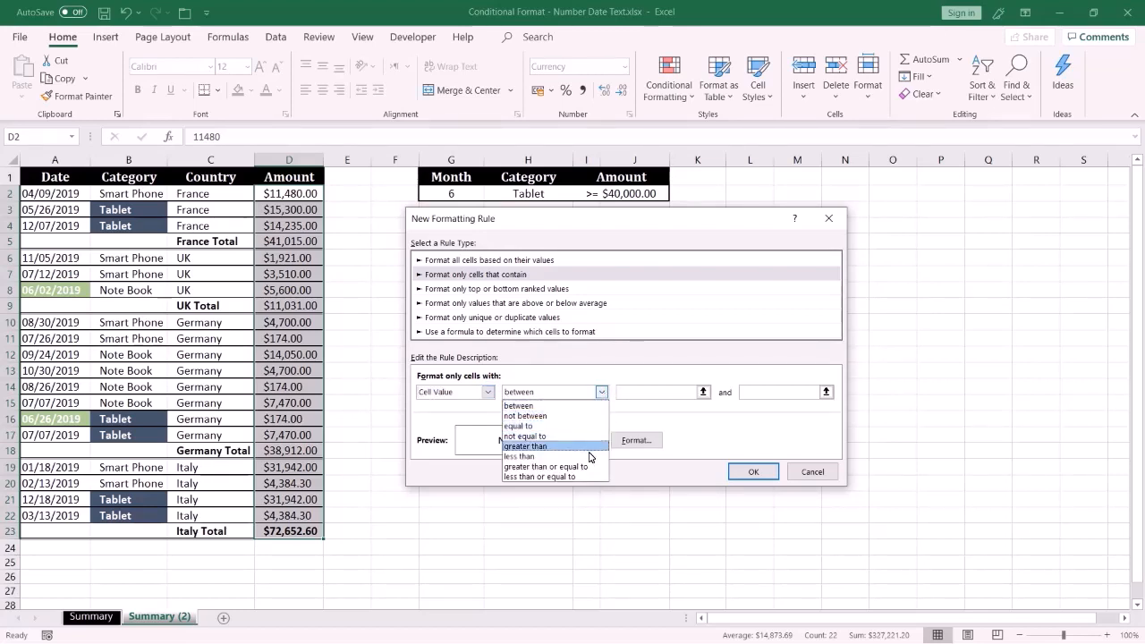
pyautogui.click(590, 467)
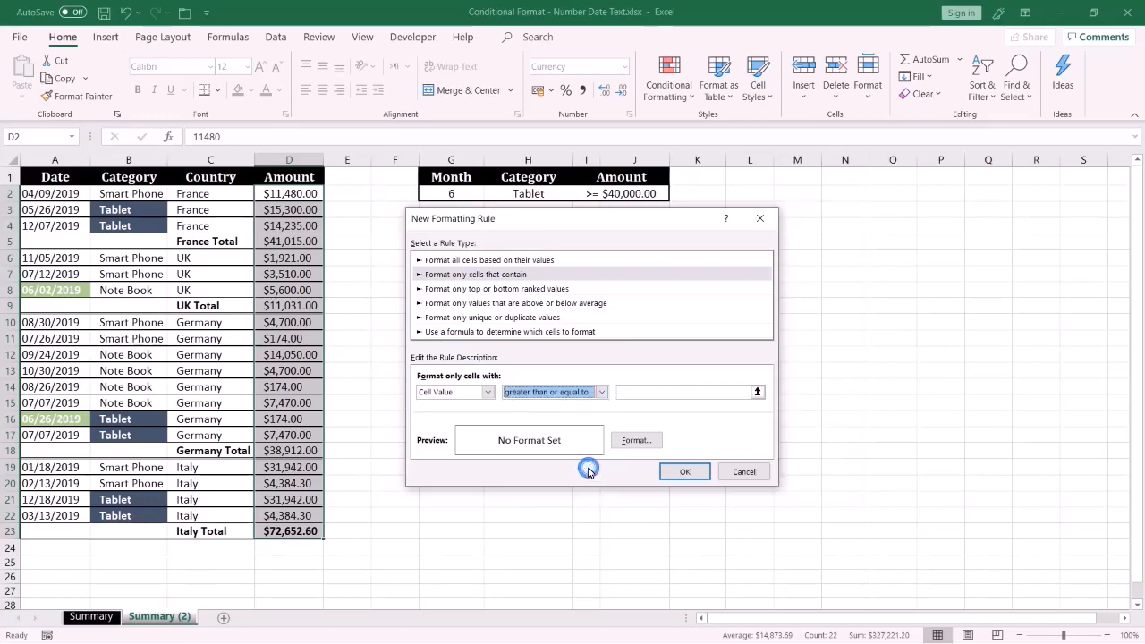
pyautogui.click(641, 400)
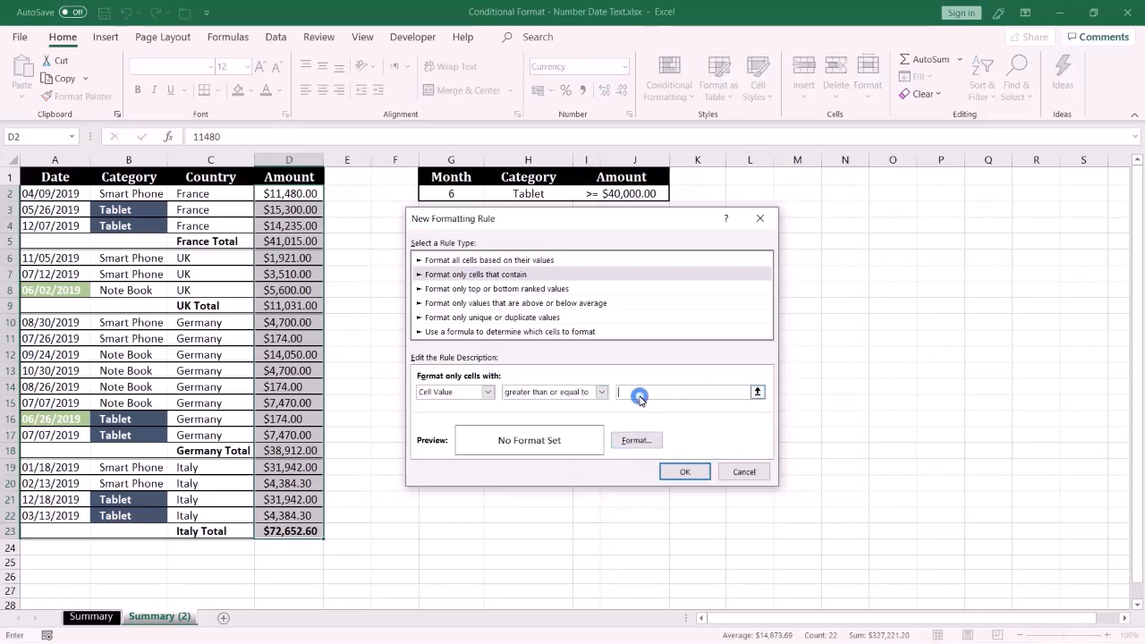
pyautogui.click(628, 199)
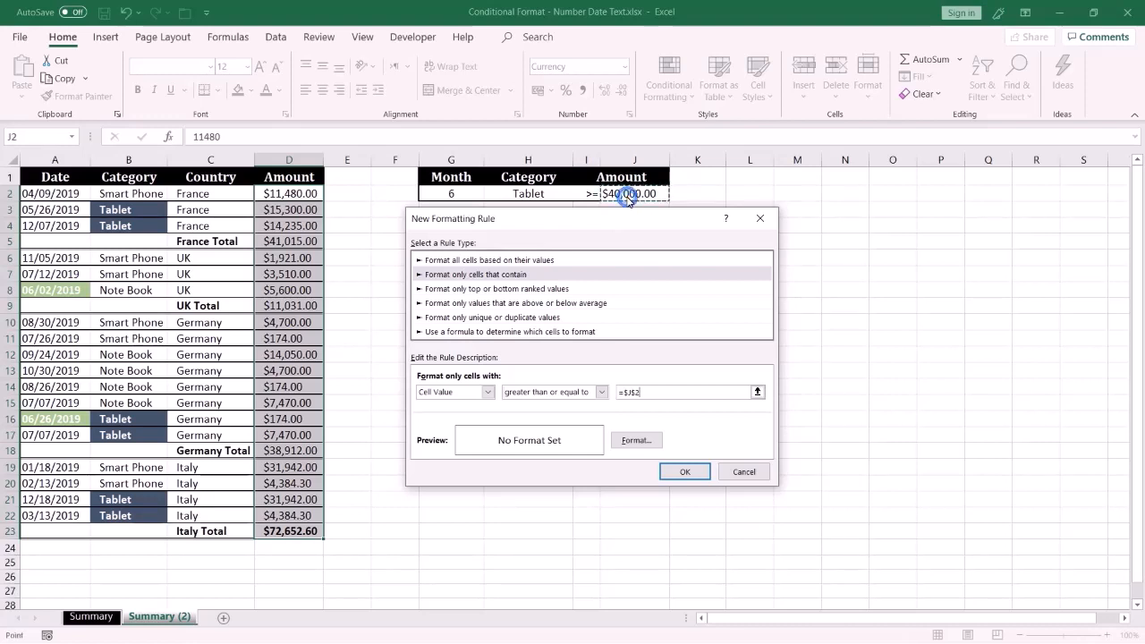
# Give the rule's matching amounts bold white text on a light orange fill and apply the rule
pyautogui.click(637, 442)
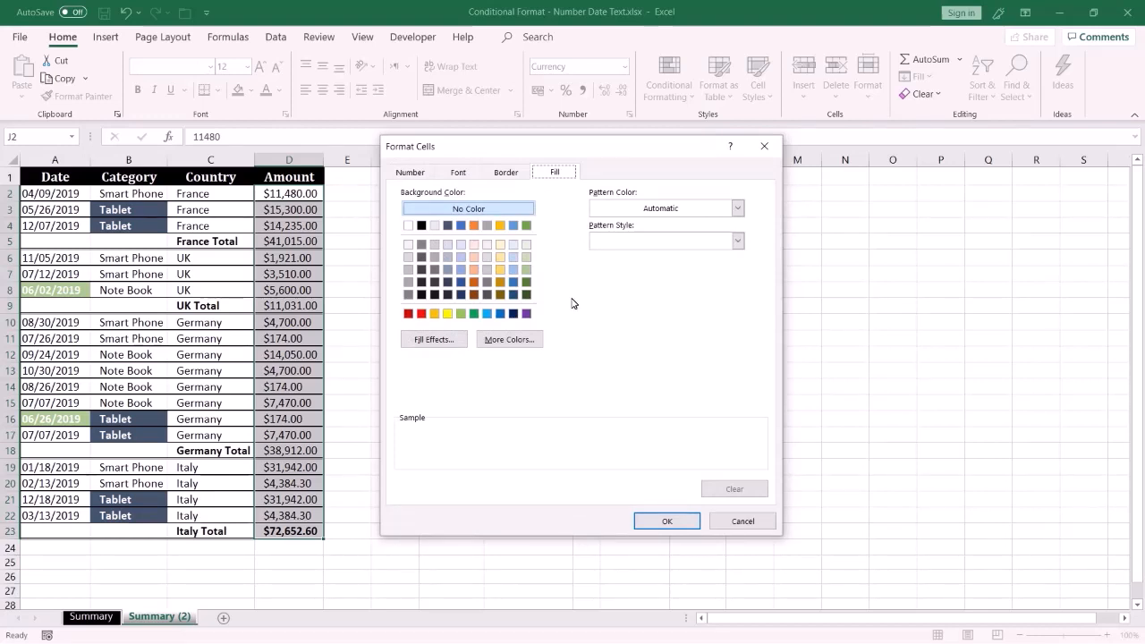
pyautogui.click(475, 270)
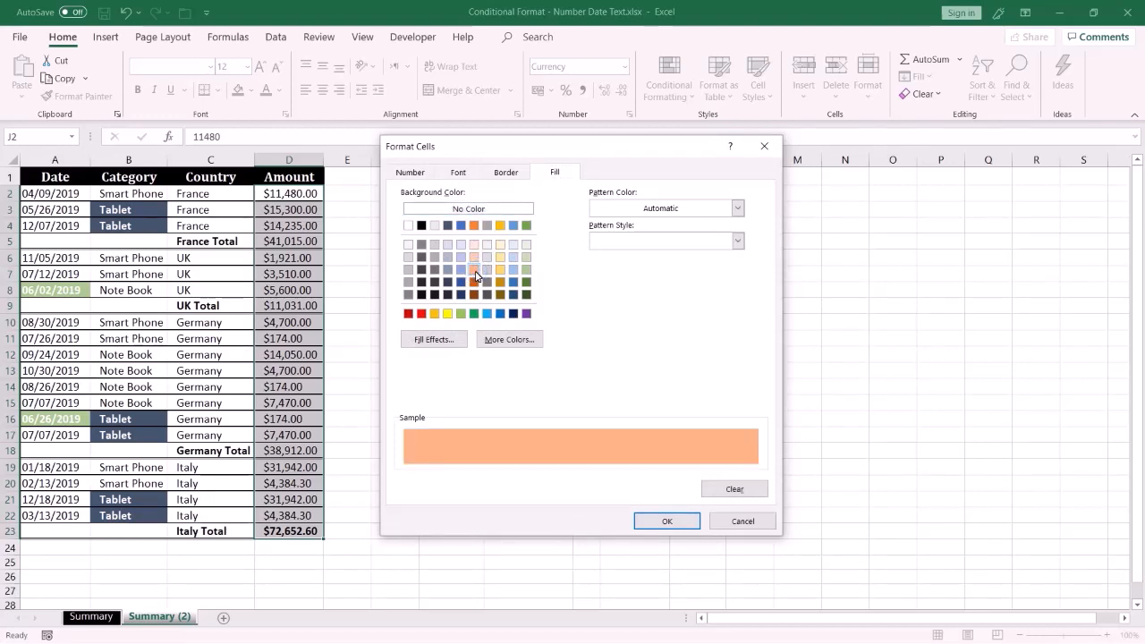
pyautogui.click(458, 173)
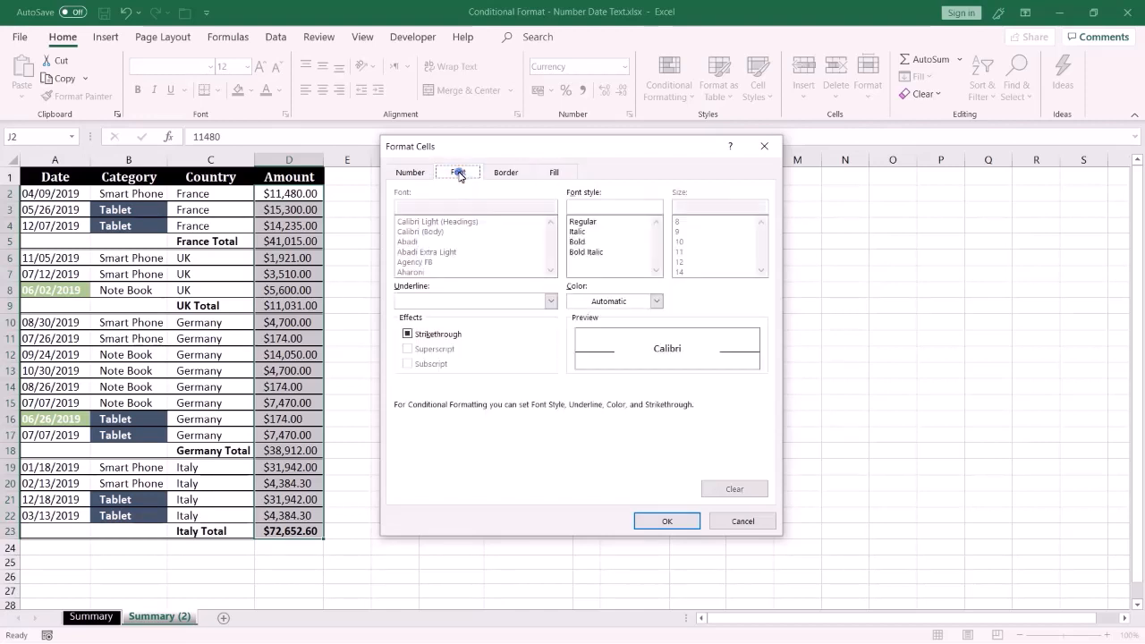
pyautogui.click(577, 241)
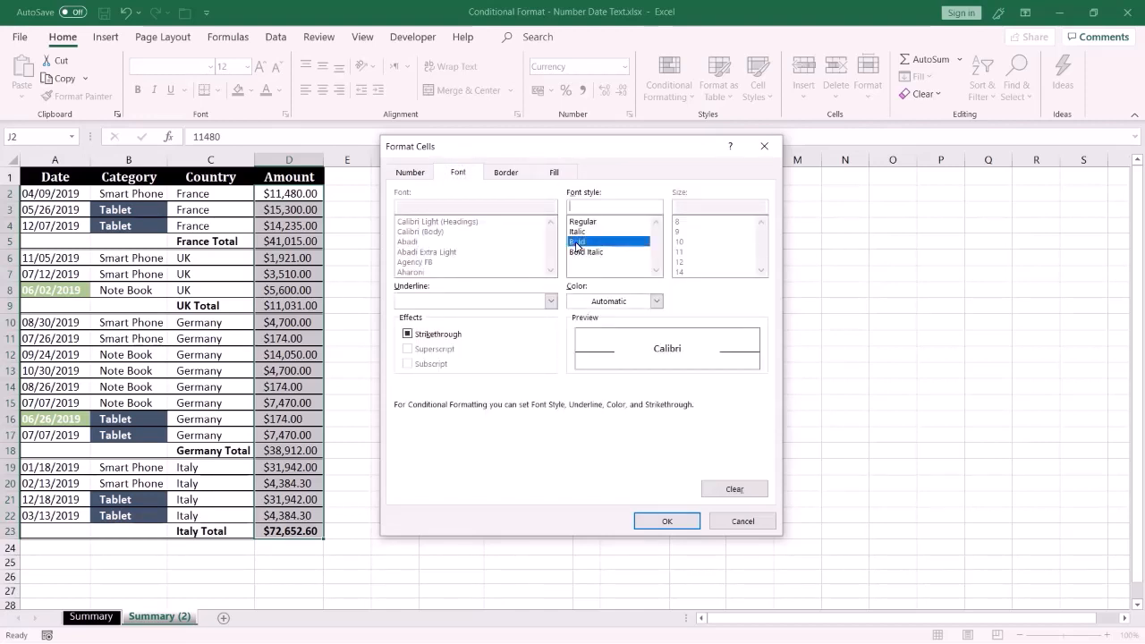
pyautogui.click(658, 301)
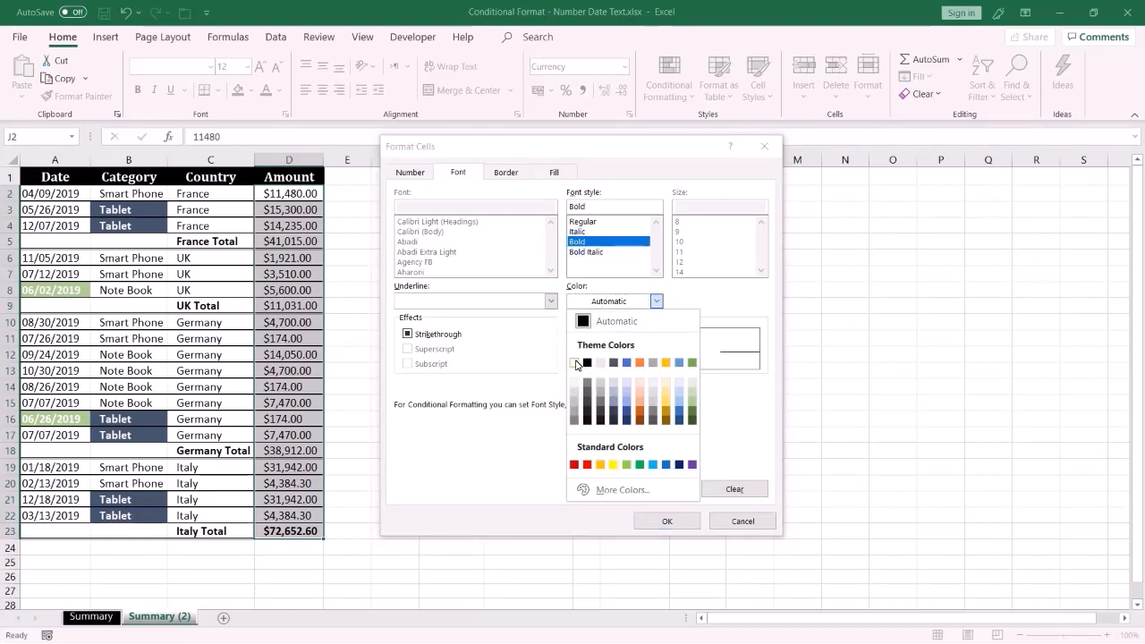
pyautogui.click(576, 360)
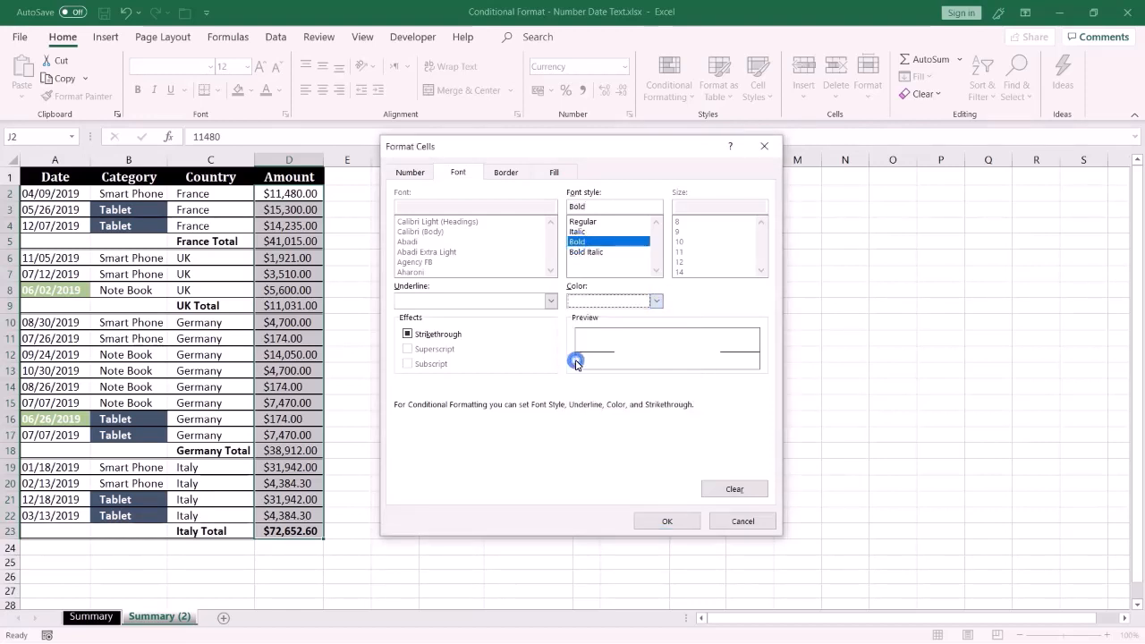
pyautogui.click(649, 525)
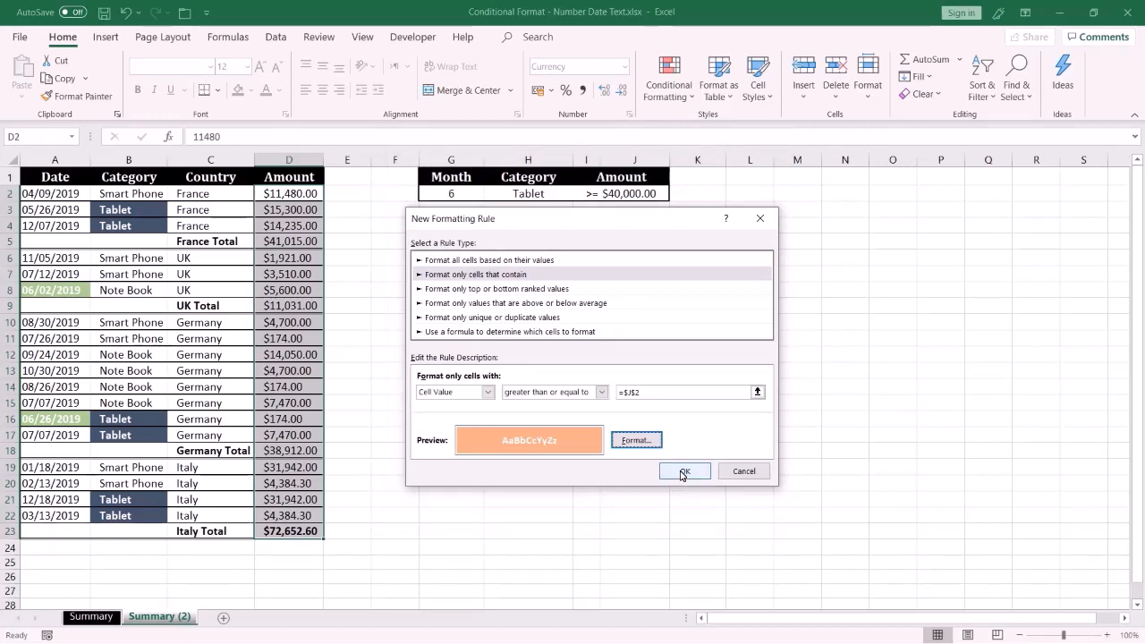
pyautogui.click(683, 471)
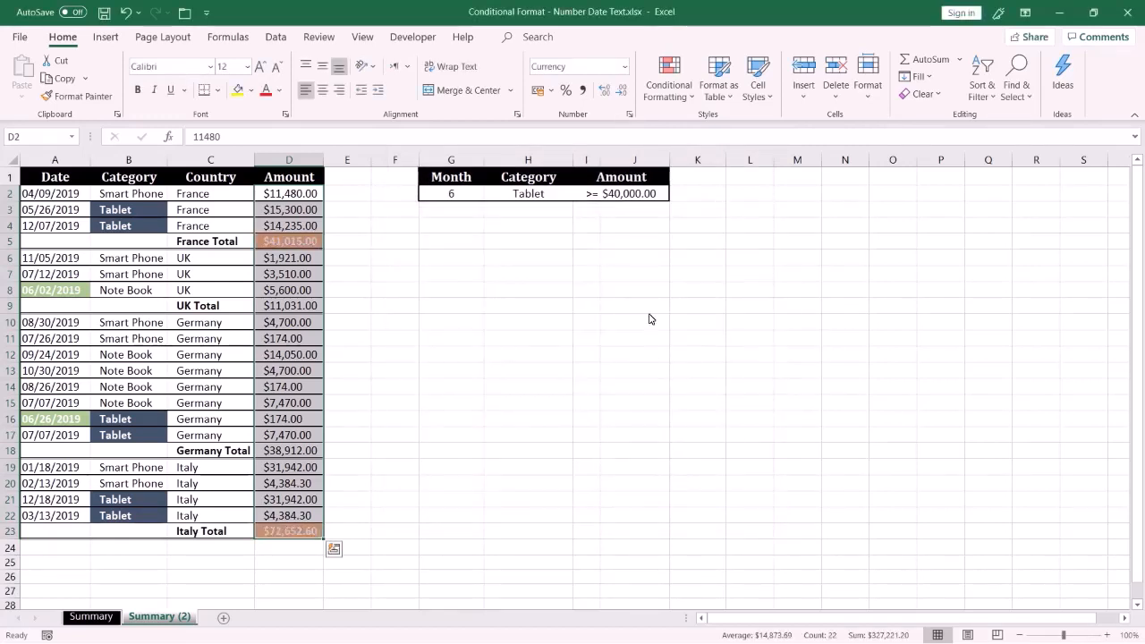
# Test the amount highlighting by setting the amount criterion in J2 to 15000, 35000 and finally 30000
pyautogui.click(642, 196)
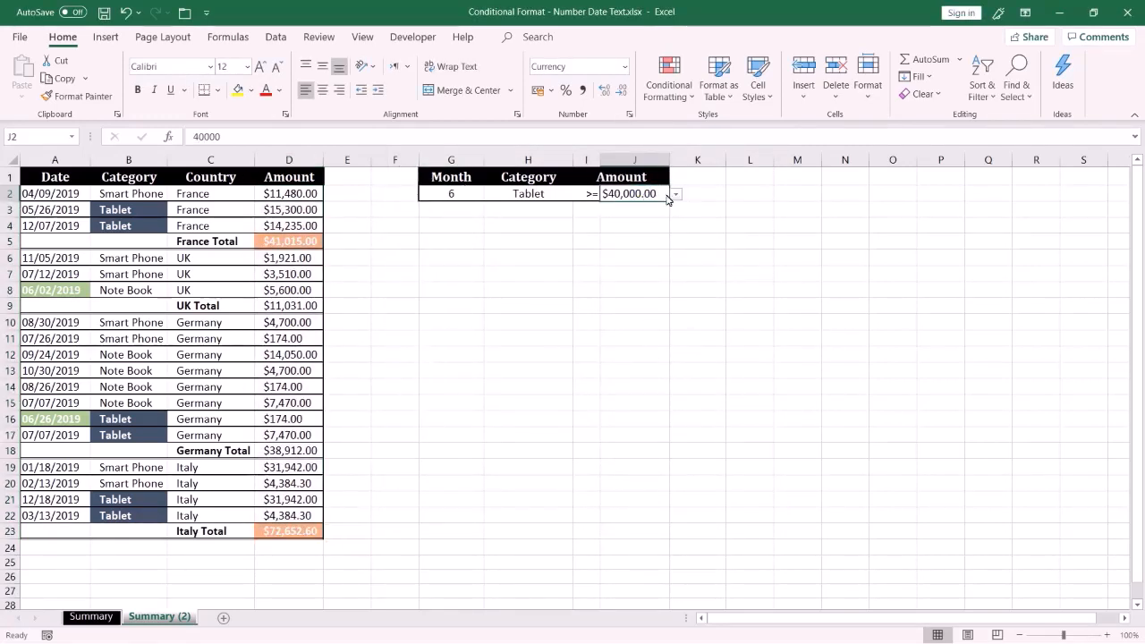
pyautogui.click(677, 195)
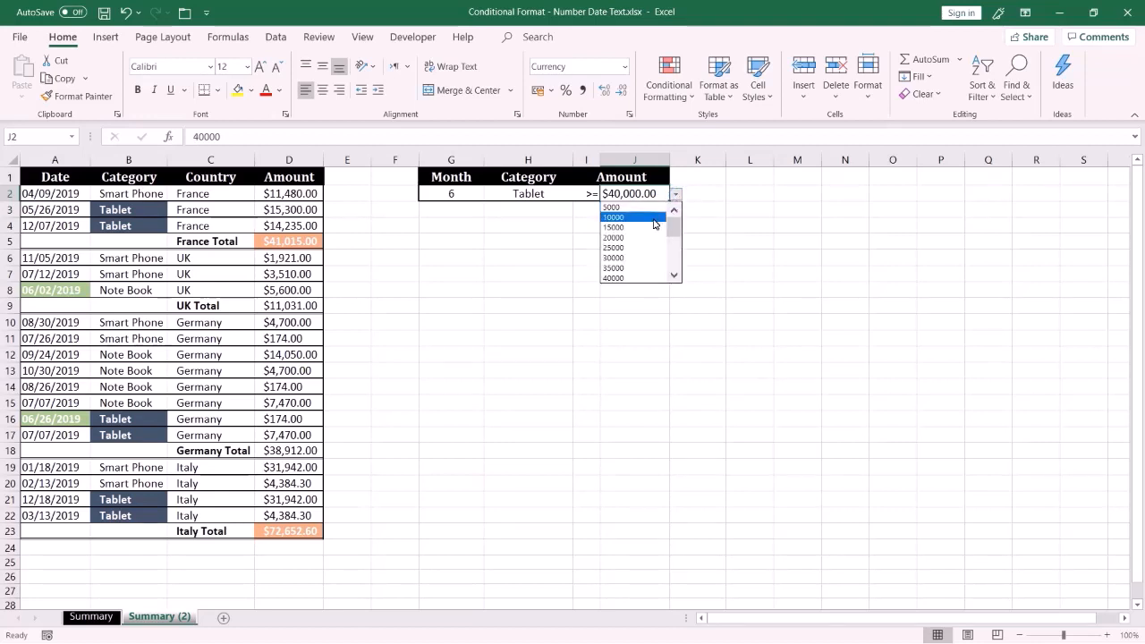
pyautogui.click(650, 229)
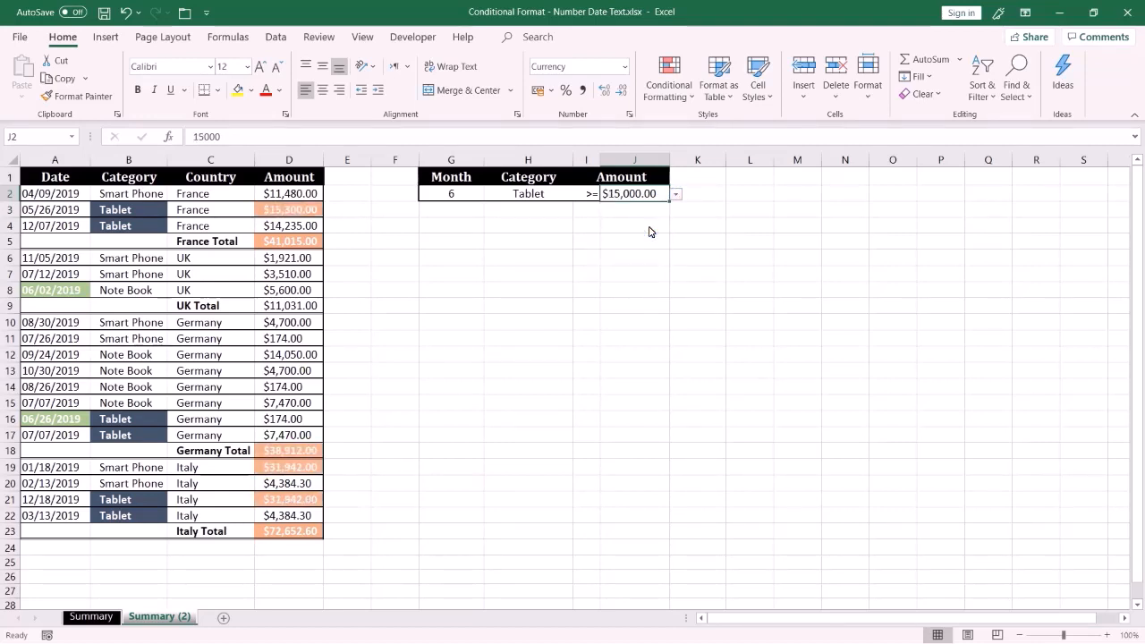
pyautogui.click(675, 195)
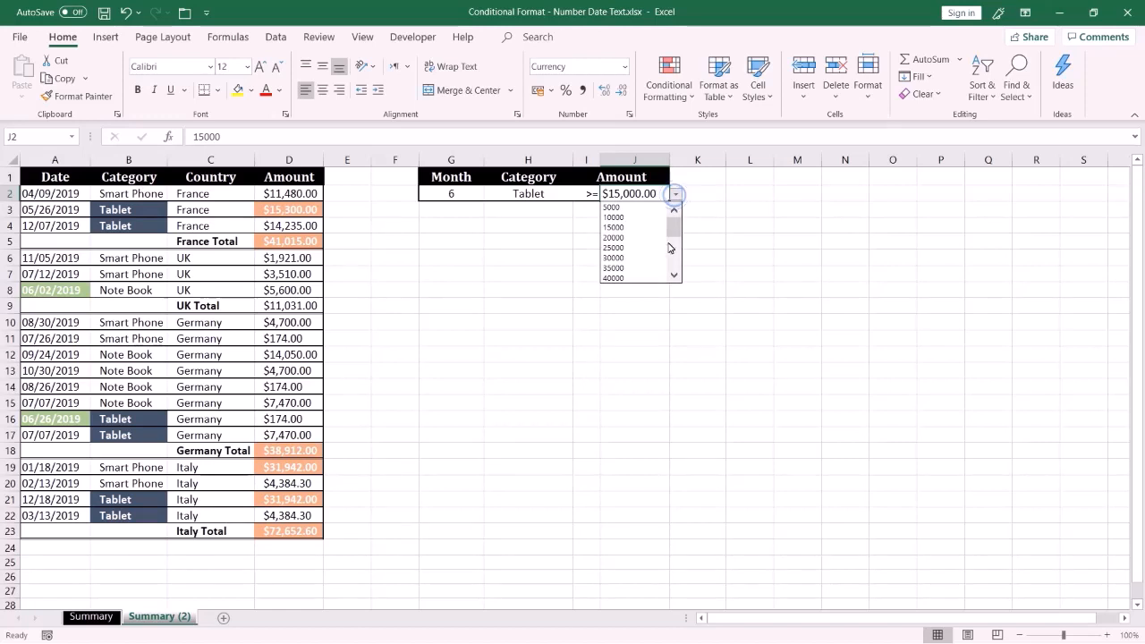
pyautogui.click(652, 268)
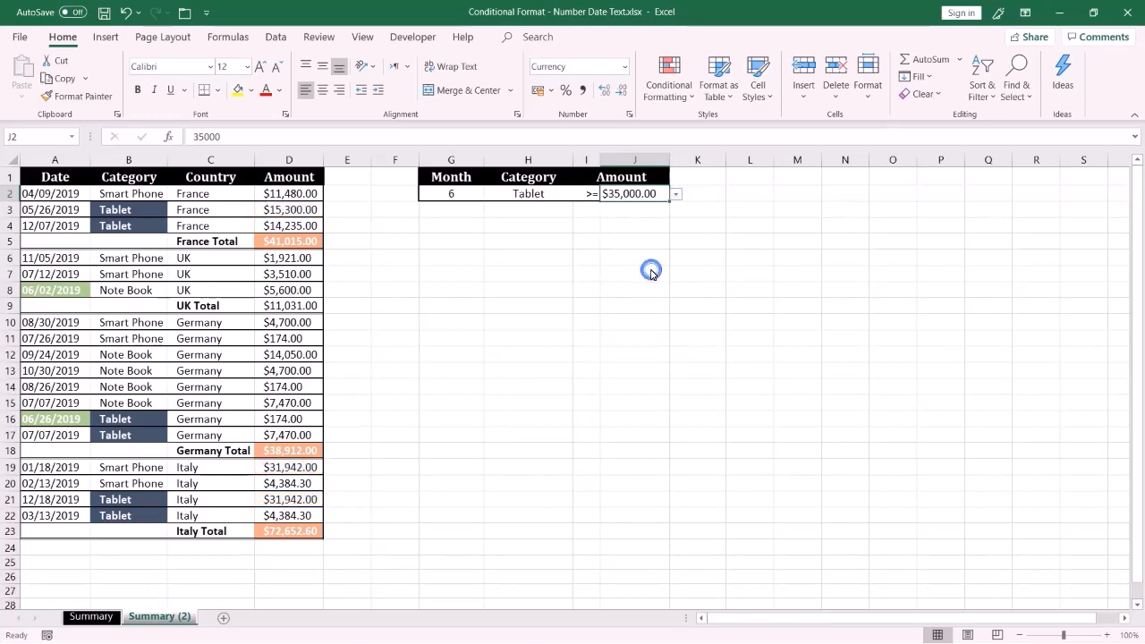
pyautogui.click(677, 195)
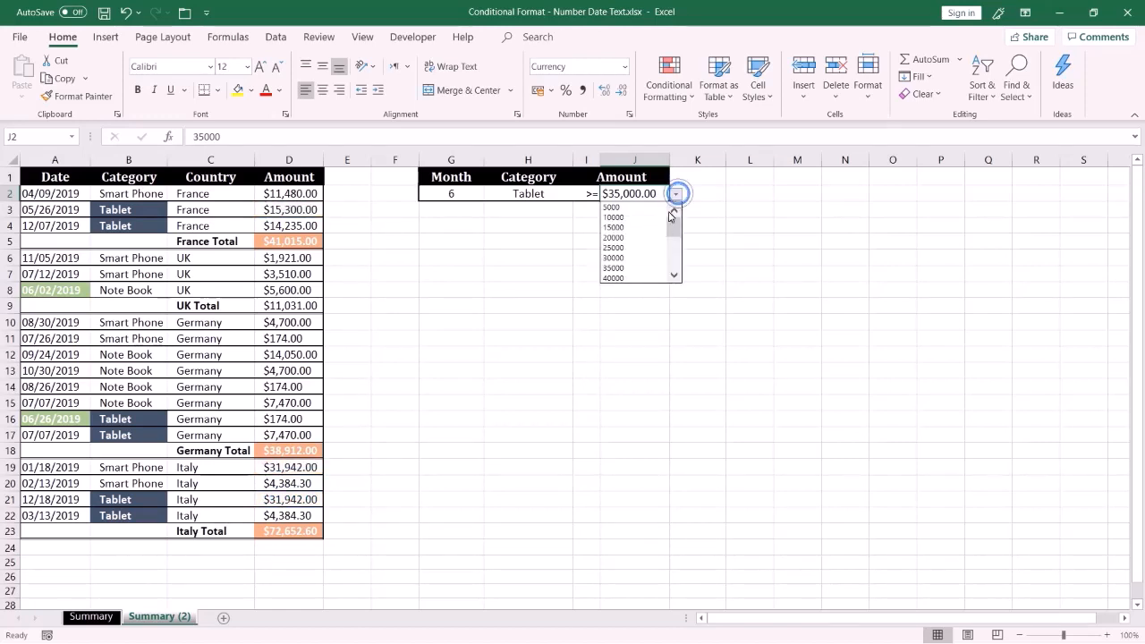
pyautogui.click(650, 260)
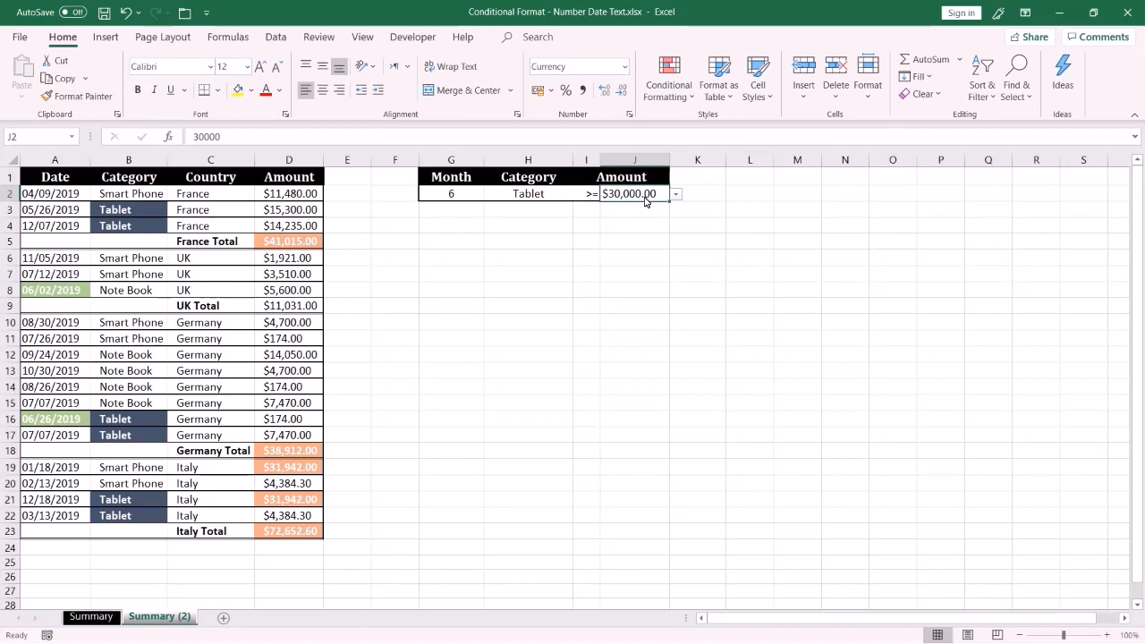
pyautogui.click(311, 279)
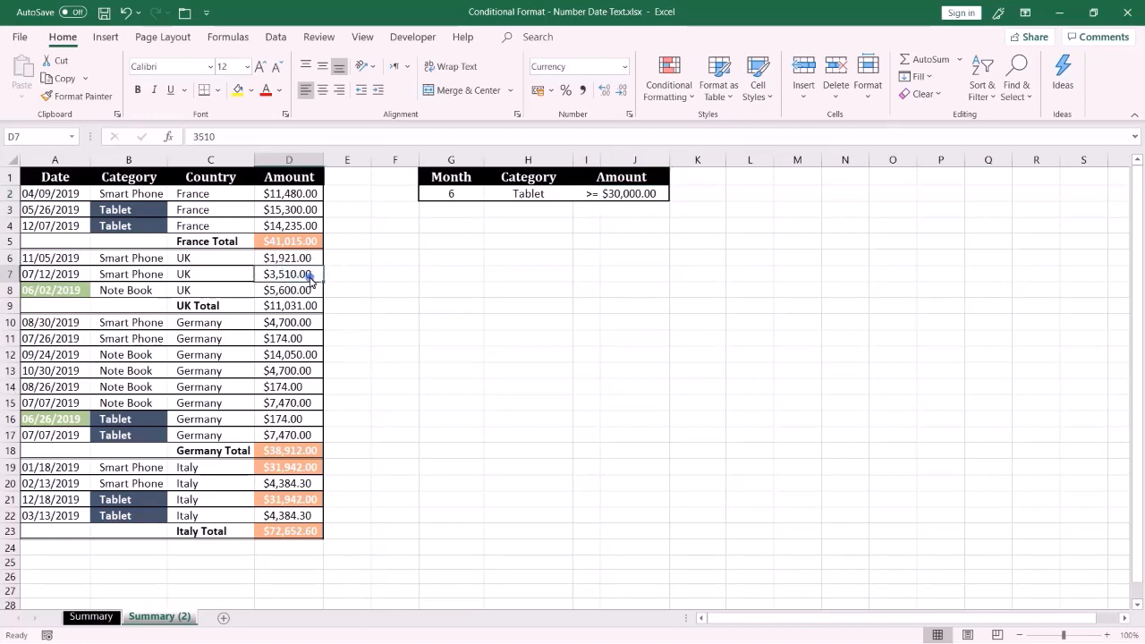